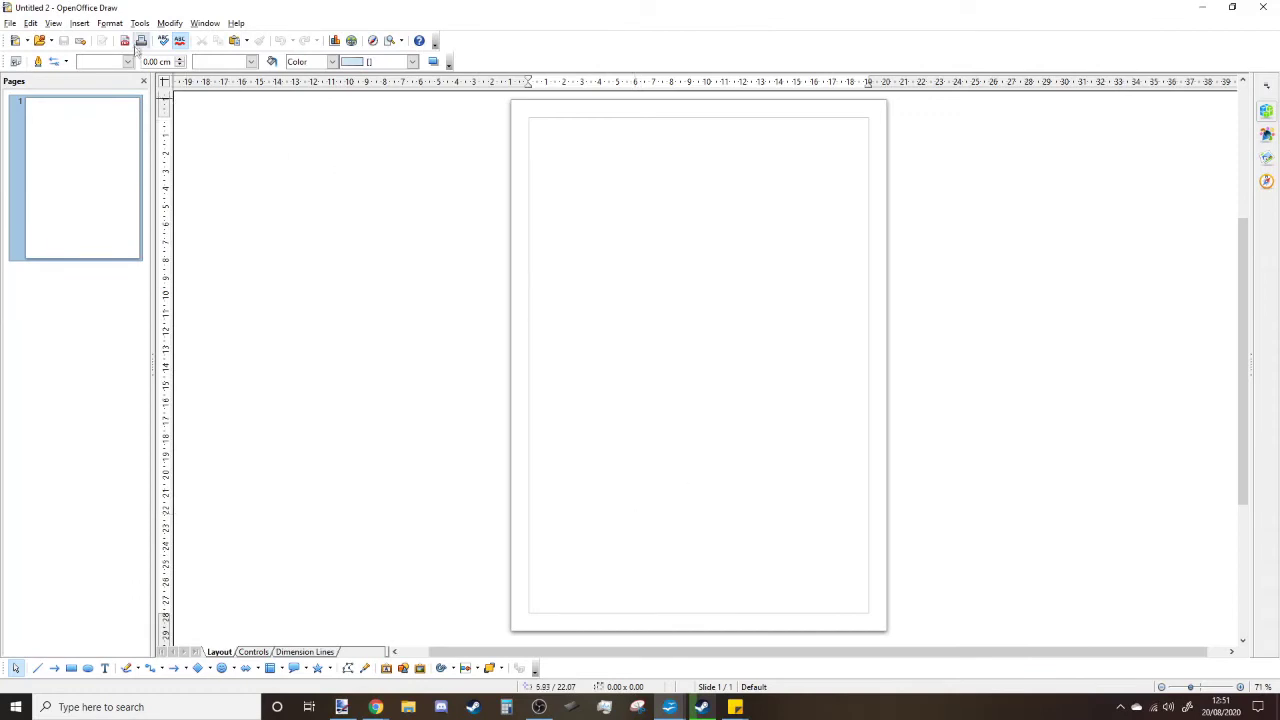
Open the page setup and set the left, right, top and bottom margins to 0 cm.
left_click(110, 23)
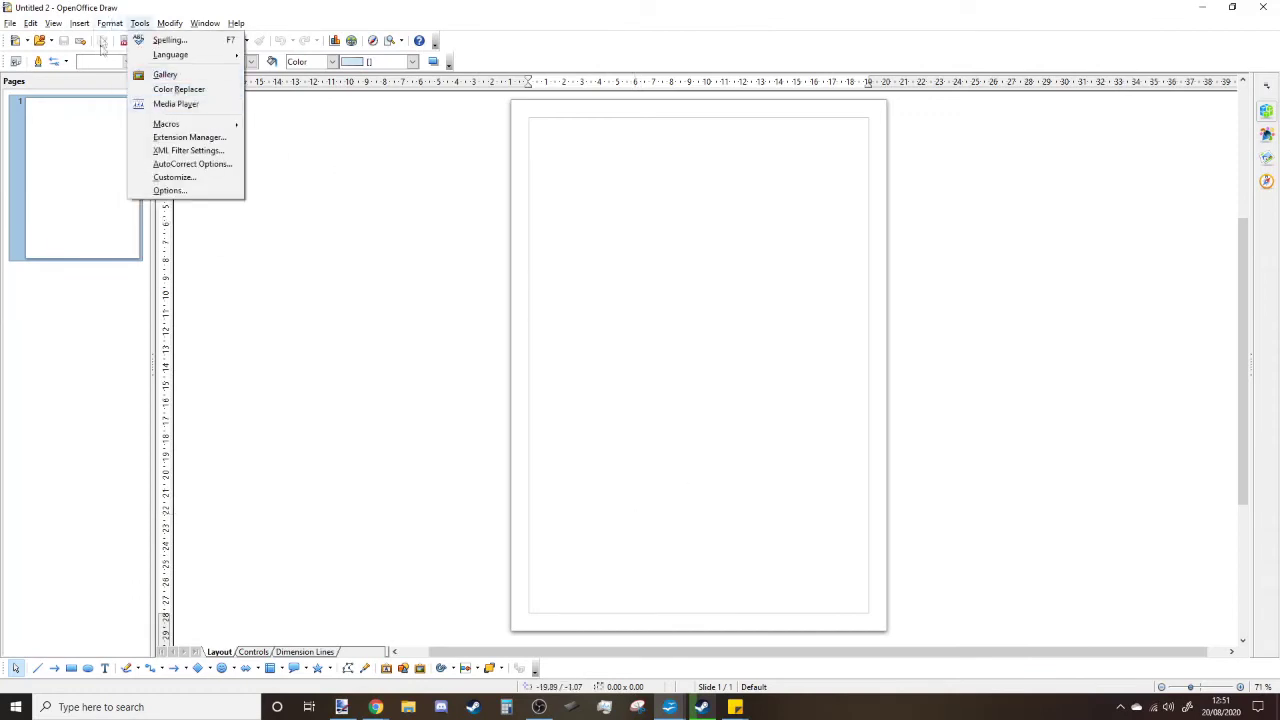
left_click(124, 108)
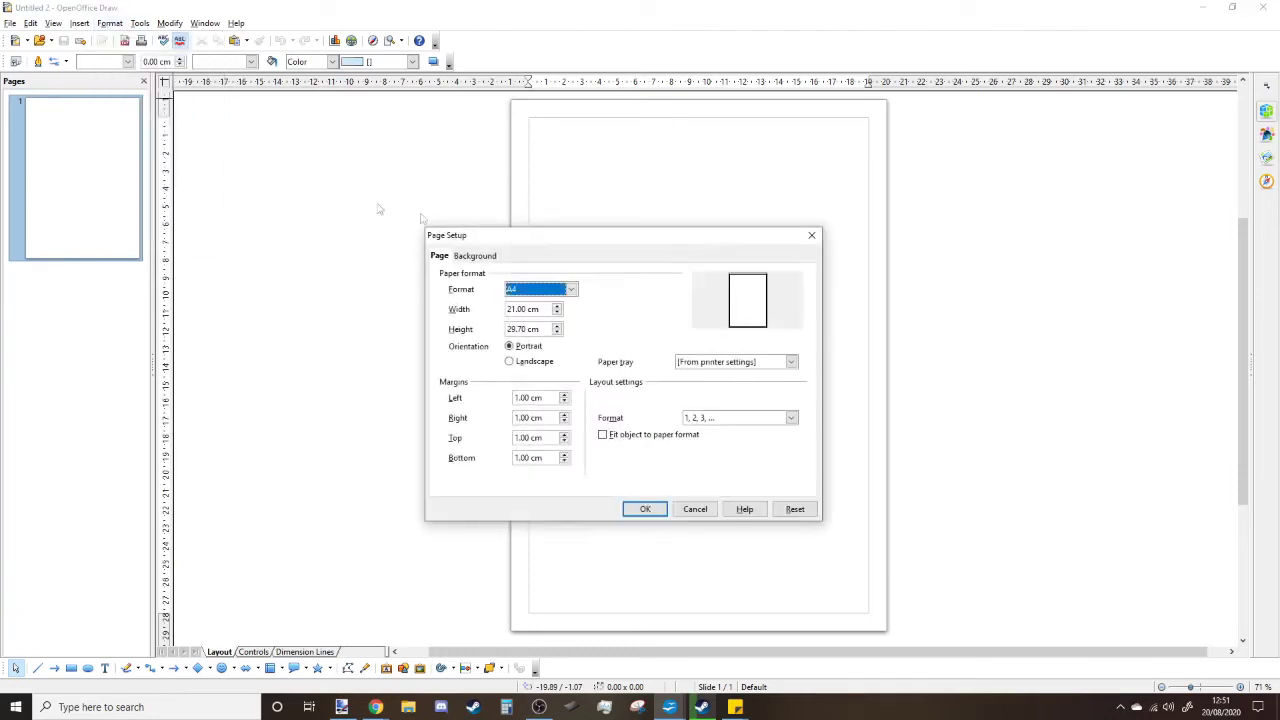
left_click_drag(544, 398, 500, 400)
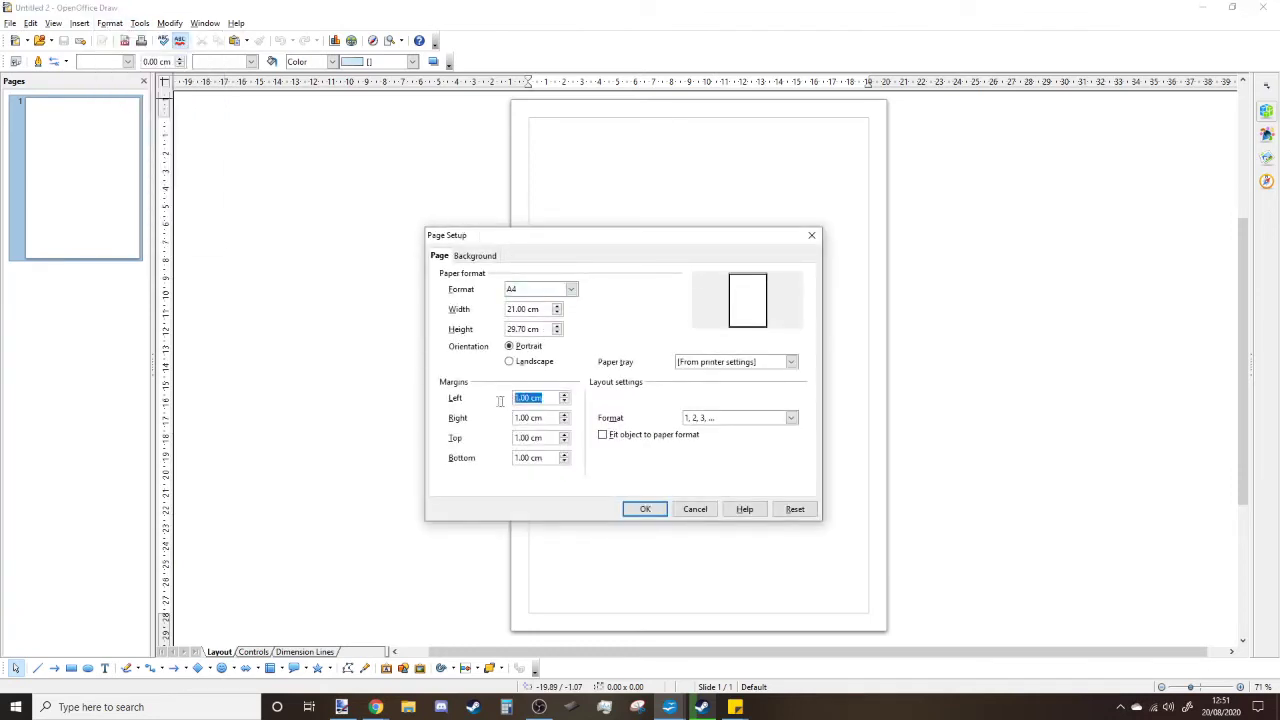
type("0")
key("Tab")
type("0")
key("Tab")
type("0")
key("Tab")
type("0")
key("Tab")
Set the page size to 17.67 cm wide by 25.53 cm high and apply the settings despite the print range.
left_click_drag(539, 309, 506, 310)
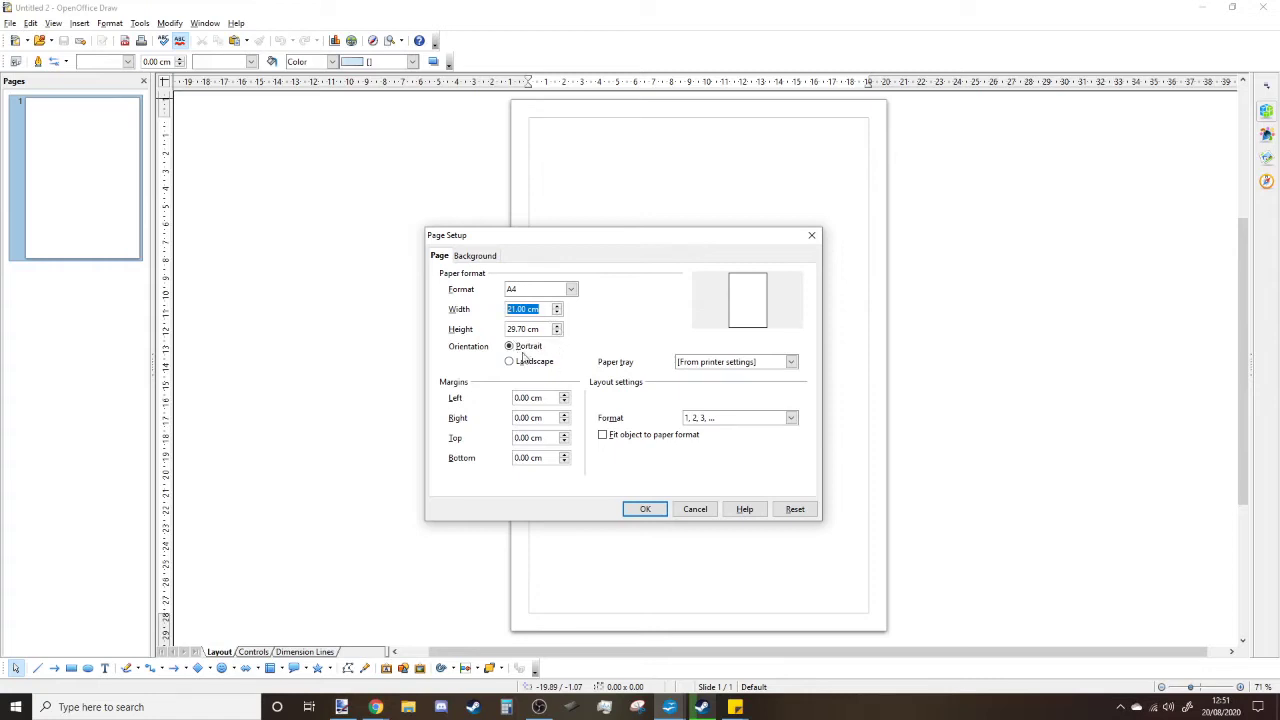
type("17.67")
key("Tab")
type("25.53")
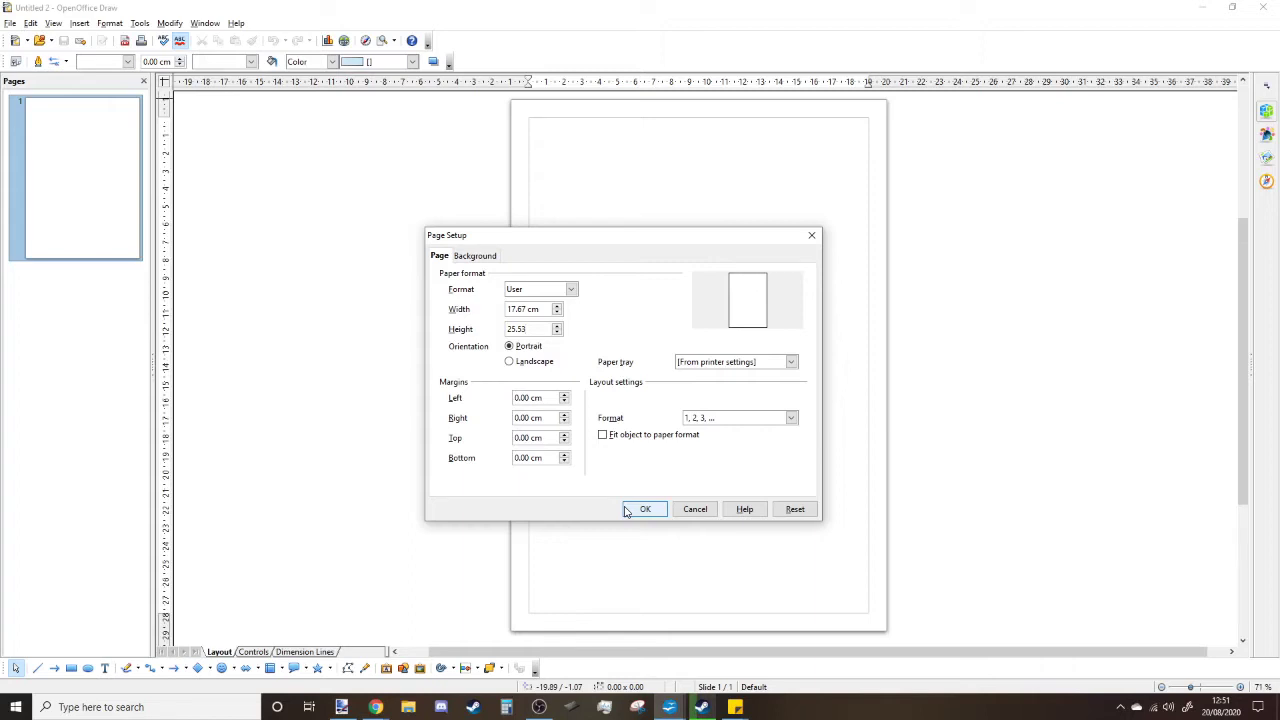
left_click(627, 511)
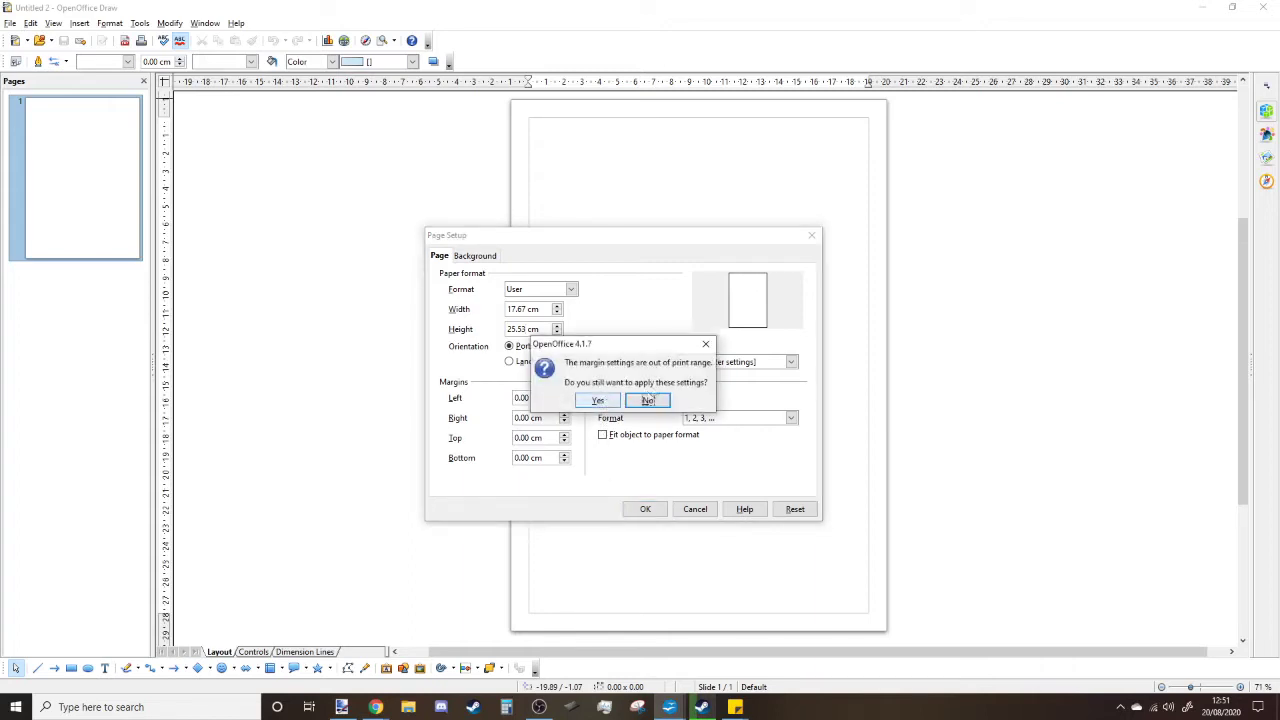
left_click(597, 400)
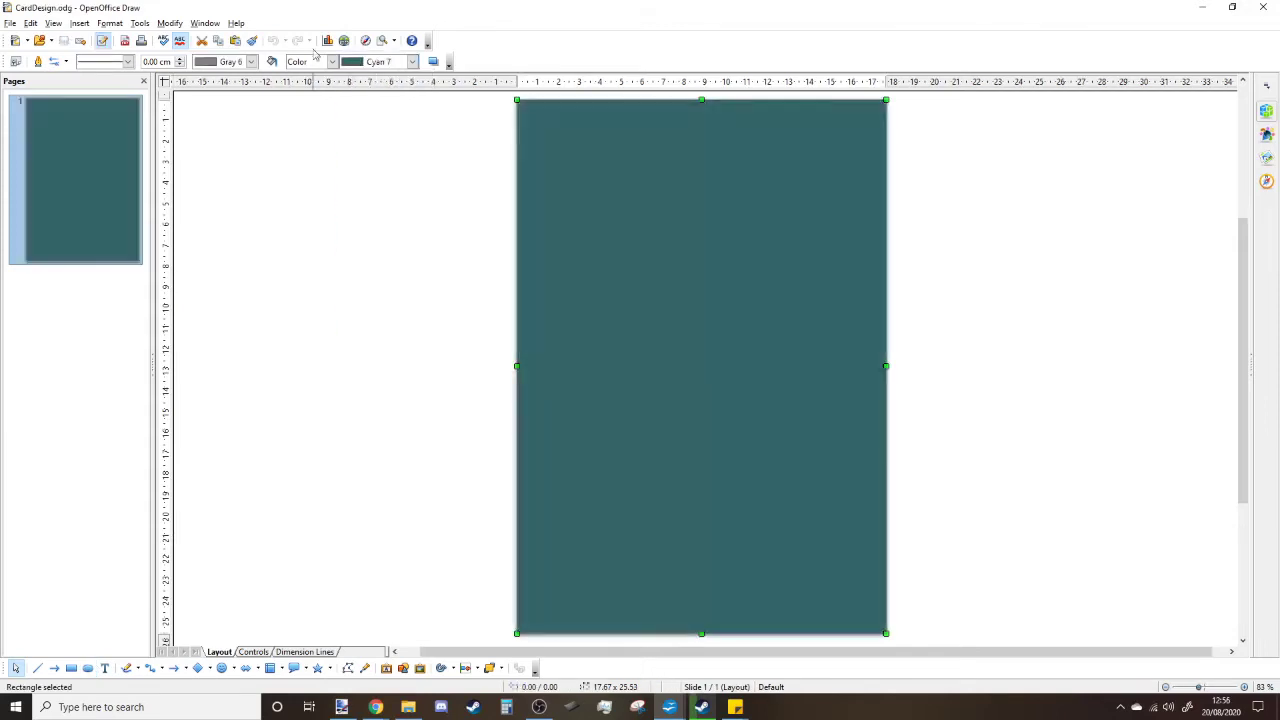
Draw two circles about 4.8 cm in diameter over the two upper corners of the card.
left_click(88, 667)
left_click_drag(509, 96, 887, 132)
scroll(729, 357, "down", 1)
Draw a white artwork rectangle across the middle of the card and place a shorter copy below it as the text panel.
left_click(71, 667)
mouse_move(558, 194)
left_mouse_down()
mouse_move(849, 480)
mouse_move(852, 406)
left_mouse_up()
left_click(412, 61)
left_click(380, 95)
left_click_drag(628, 267, 617, 486)
left_click_drag(704, 627, 702, 585)
Place three small boxes about 2.9 by 1.3 cm in the lower panel's two upper corners and at its bottom centre.
left_click(71, 667)
left_click_drag(557, 412, 688, 575)
key("Right")
key("Right")
key("Right")
left_click(499, 386)
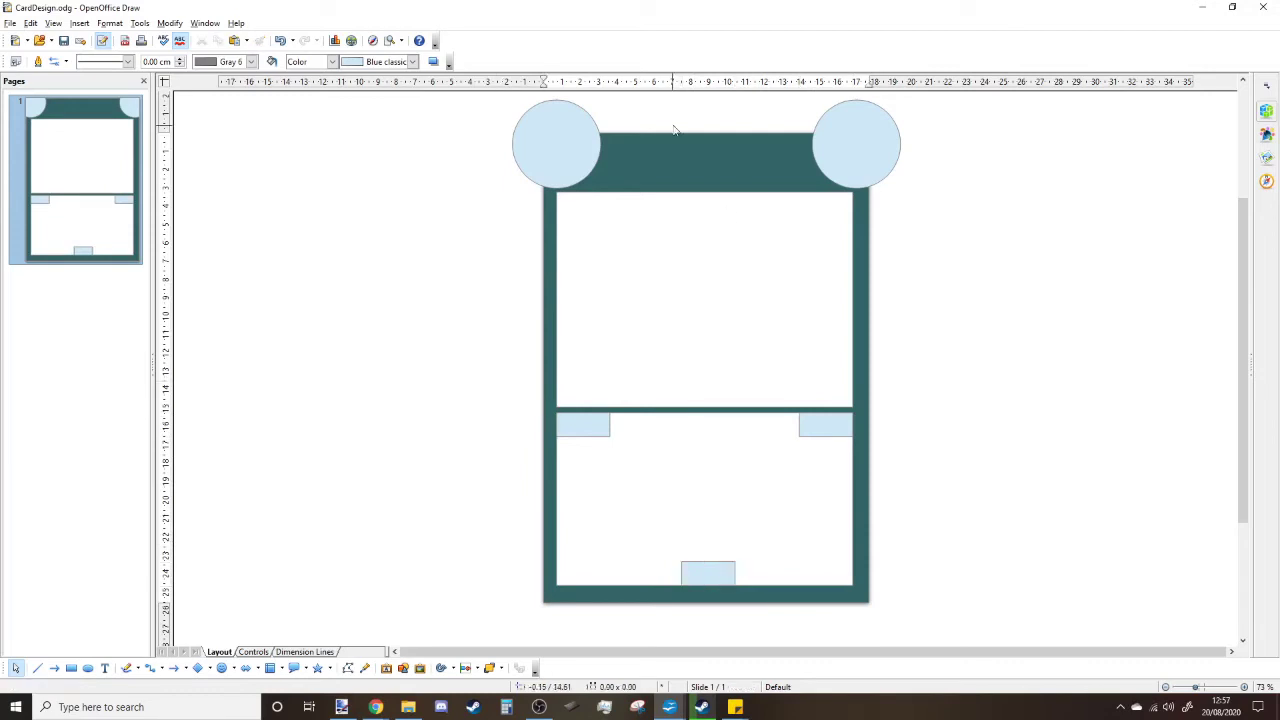
Place a copy of the white artwork rectangle in the card's header, resized to about 15.5 by 2.6 cm as a name bar.
left_click(751, 297)
left_click_drag(668, 316, 668, 232)
left_click_drag(703, 108, 652, 160)
mouse_move(852, 160)
left_mouse_down()
mouse_move(808, 157)
mouse_move(843, 160)
left_mouse_up()
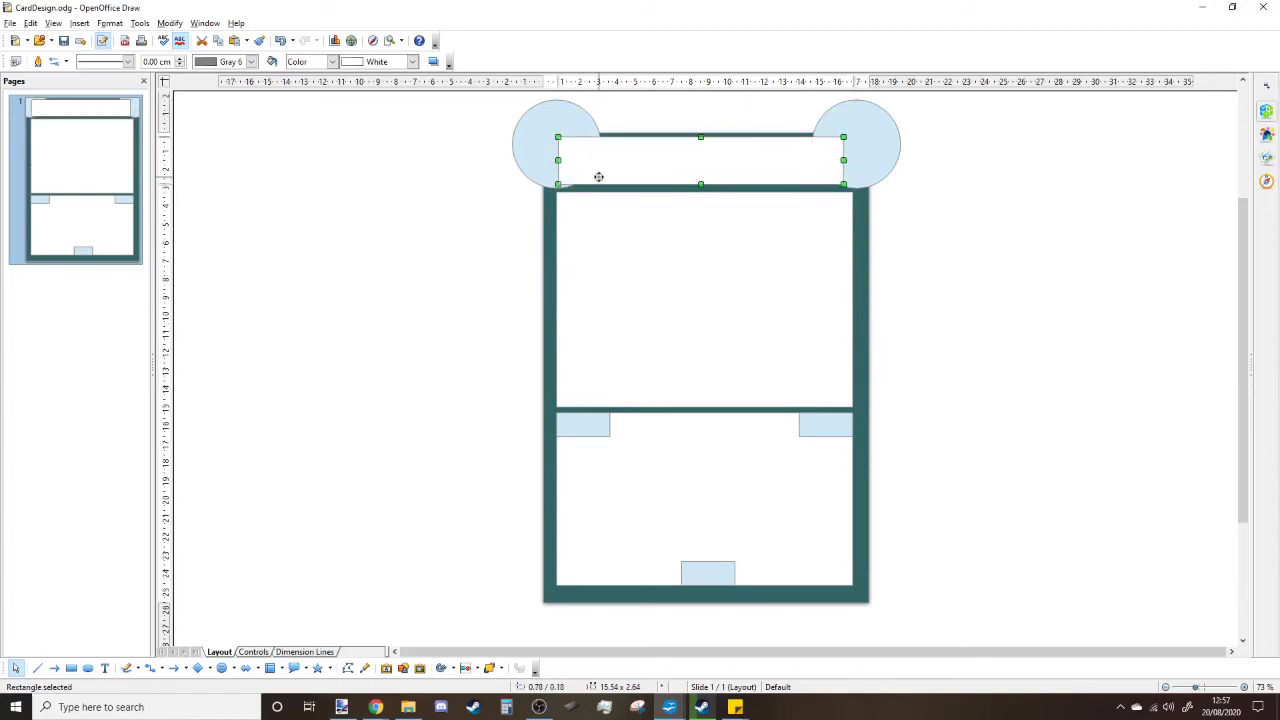
left_click_drag(628, 182, 635, 182)
Rearrange the name bar's stacking order to lie behind the corner circles but in front of the teal background.
left_click(497, 668)
left_click(511, 640)
left_click(497, 668)
left_click(540, 620)
left_click(497, 668)
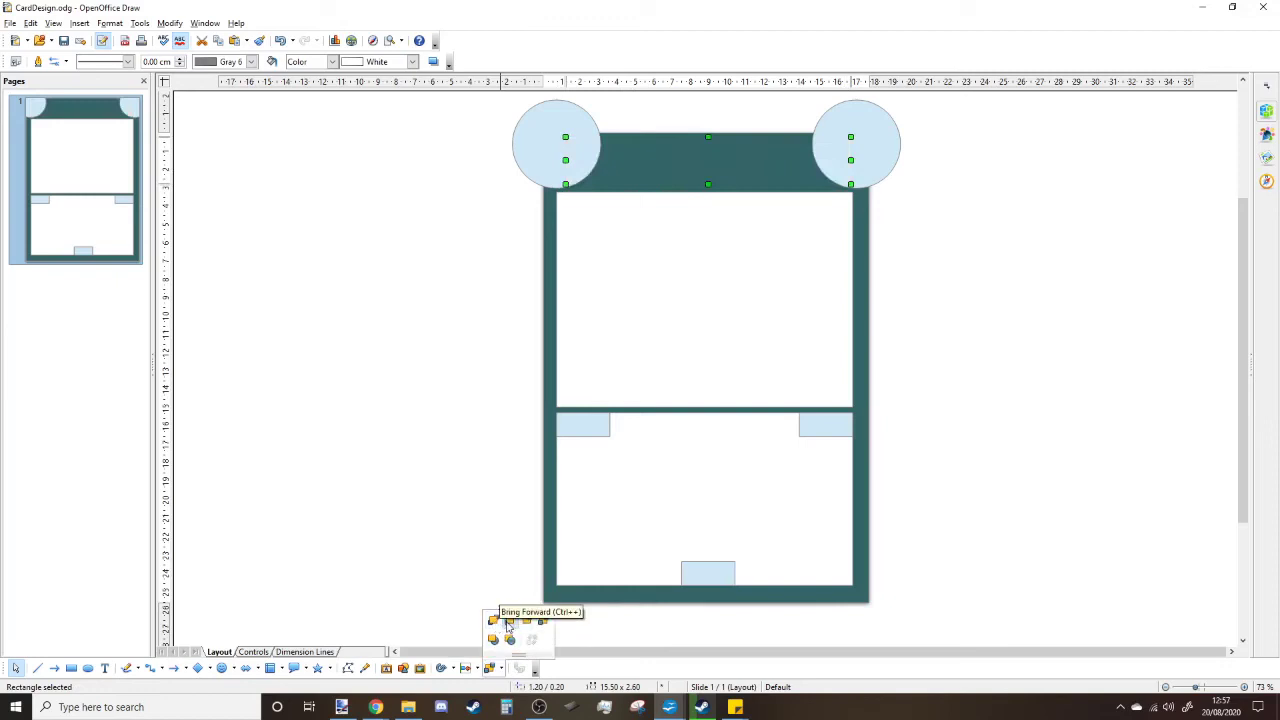
left_click(508, 623)
left_click(478, 268)
Give the left corner circle a 0.20 cm black outline and a Chart 10 orange fill.
left_click(562, 142)
left_click(180, 57)
left_click(251, 61)
left_click(412, 61)
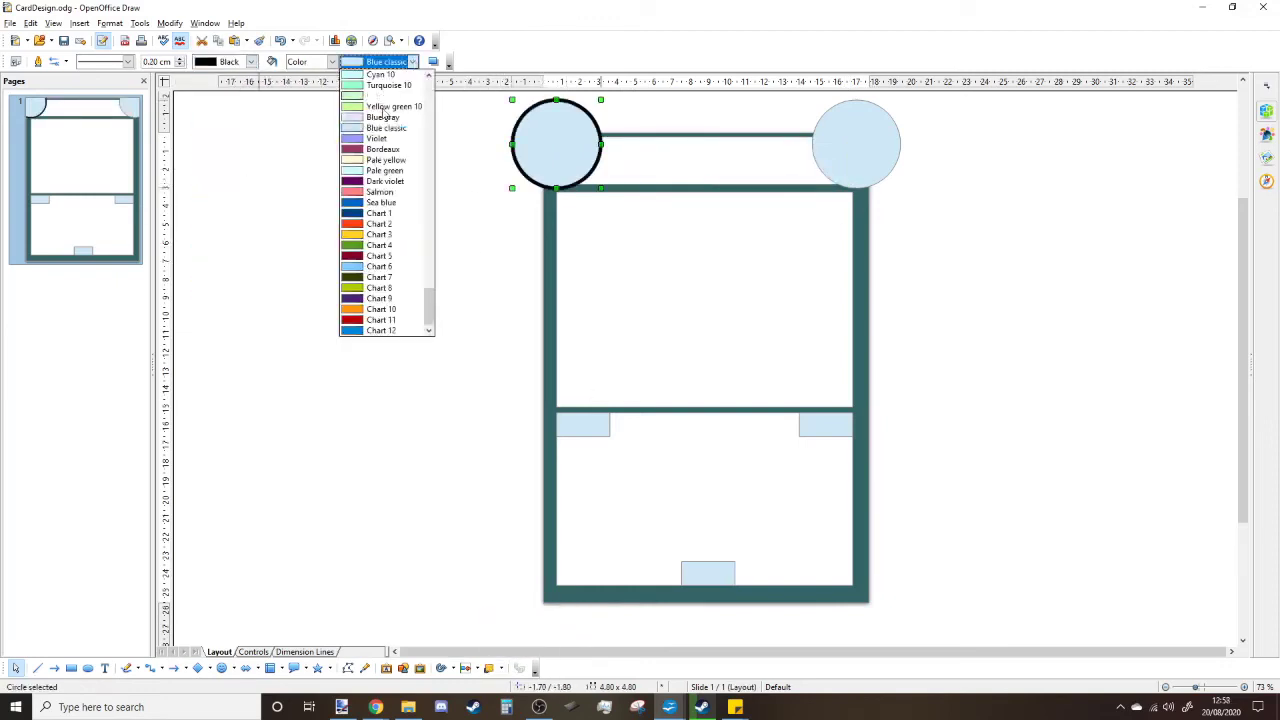
left_click(380, 309)
Give the right corner circle a thick black outline and a light gray fill.
left_click(860, 126)
left_click(251, 61)
left_click(232, 128)
left_click(412, 61)
left_click(377, 95)
Fill the two small boxes in the lower panel's upper corners with white.
left_click(583, 425)
left_click(412, 61)
scroll(403, 80, "up", 10)
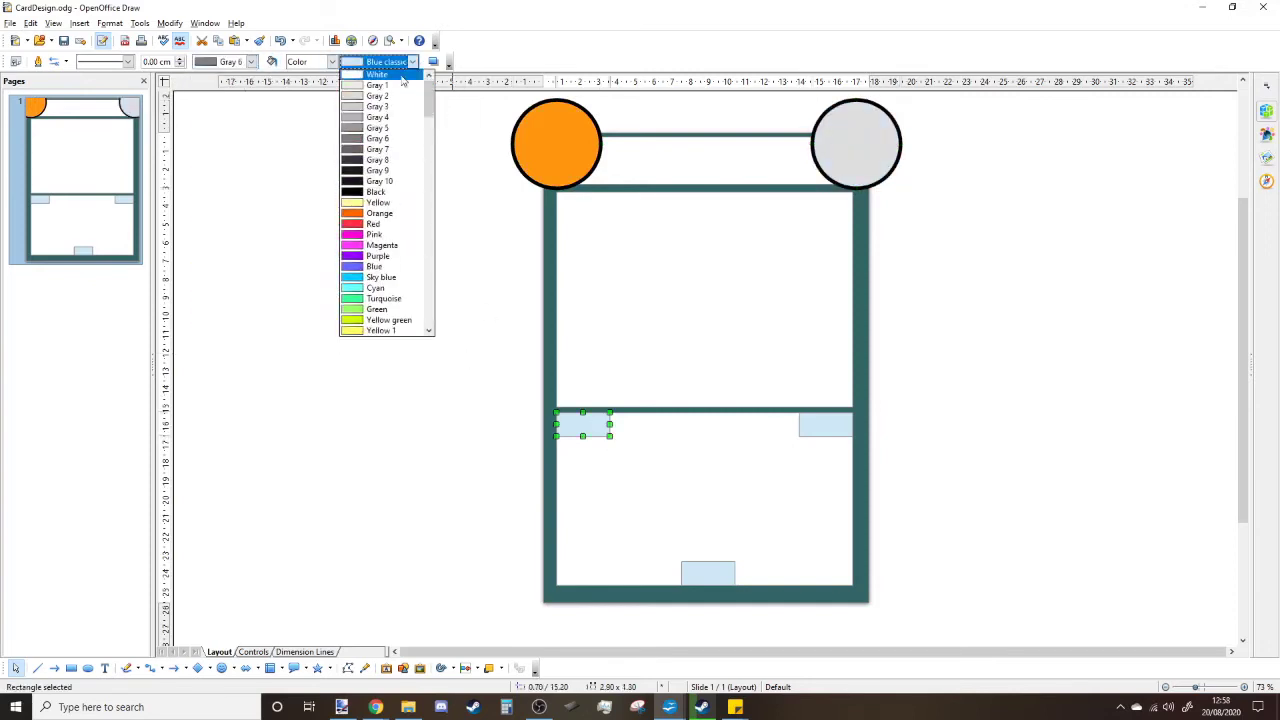
left_click(403, 76)
left_click(825, 424)
left_click(412, 61)
left_click(380, 190)
Fill the small box at the bottom centre of the card with Pale green.
left_click(708, 573)
left_click(412, 61)
left_click(382, 177)
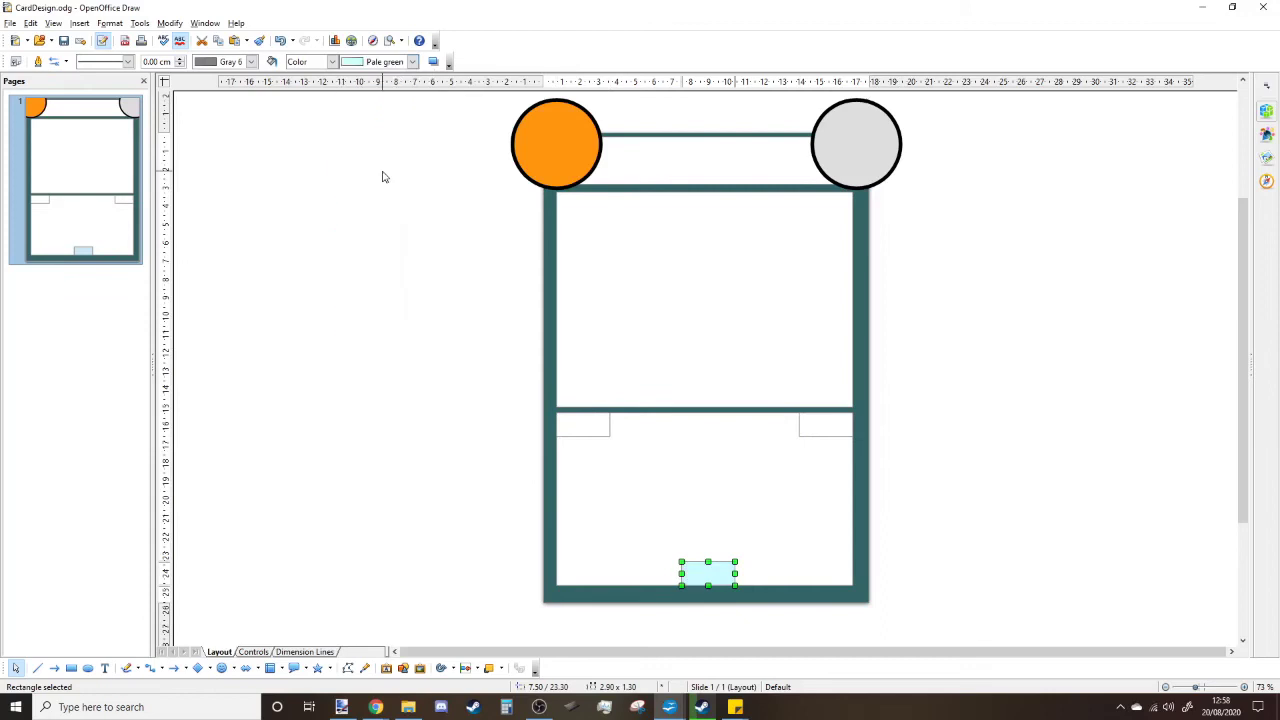
left_click(612, 464)
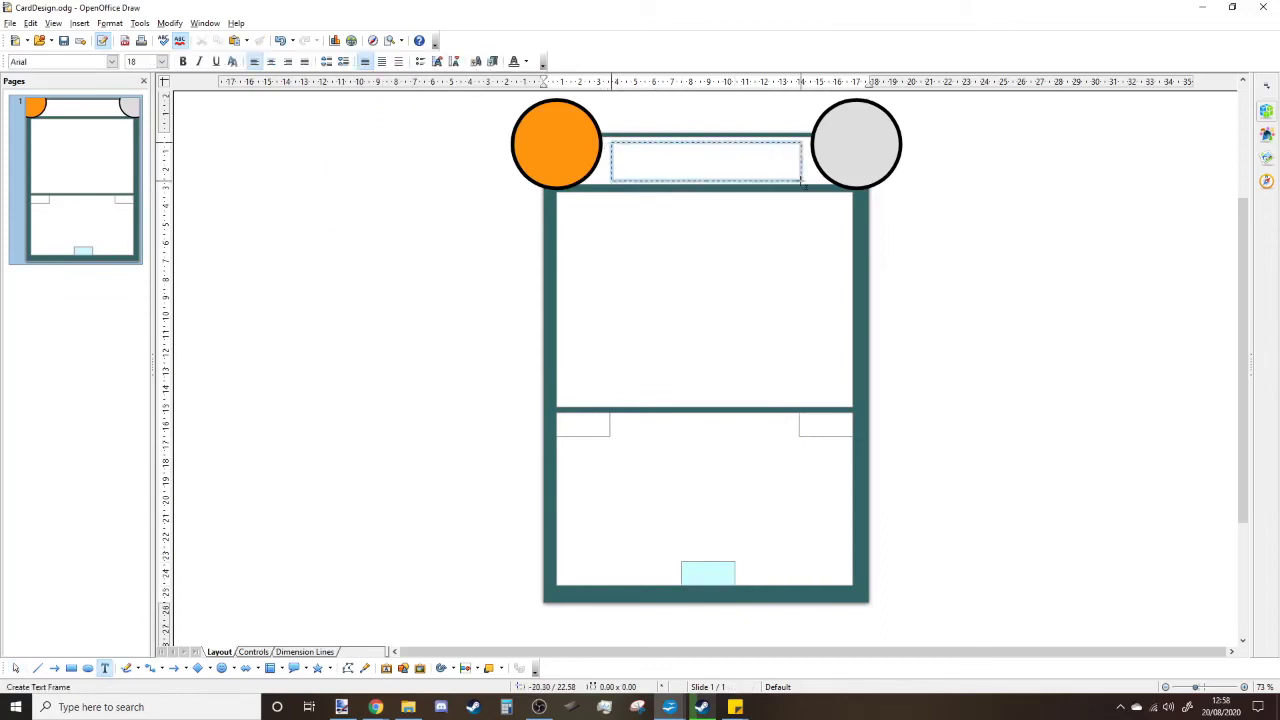
Add a text frame reading "Name" in the header bar between the two circles.
left_click(669, 160)
key("F2")
left_click_drag(614, 148, 787, 179)
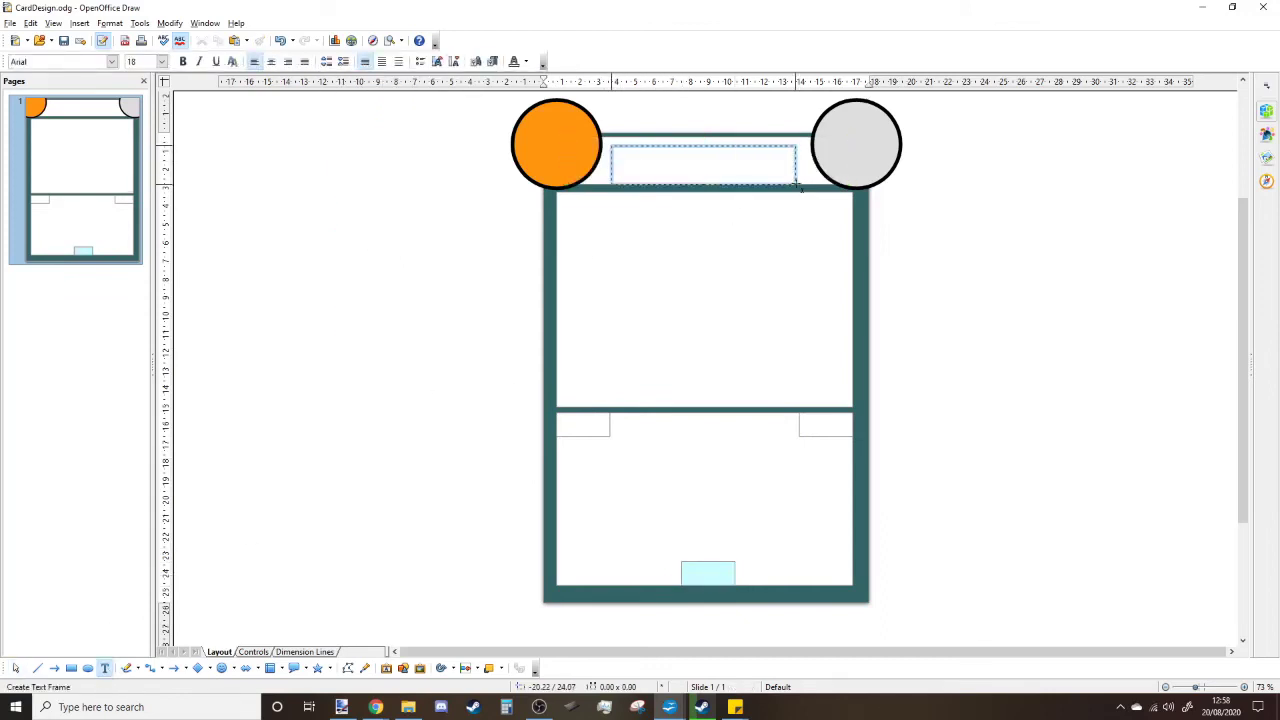
type("Name")
Place text frames over the three small boxes in the lower panel.
left_click_drag(690, 183, 603, 447)
left_click(738, 449)
left_click(671, 437)
key("Escape")
left_click_drag(737, 449, 708, 578)
Label the lower panel's left box "Dam" and its right box "HP".
double_click(593, 425)
type("Dam")
key("Escape")
double_click(820, 423)
type("HP")
key("Escape")
Label the pale green bottom box "Re" and centre its text.
double_click(702, 574)
type("Re")
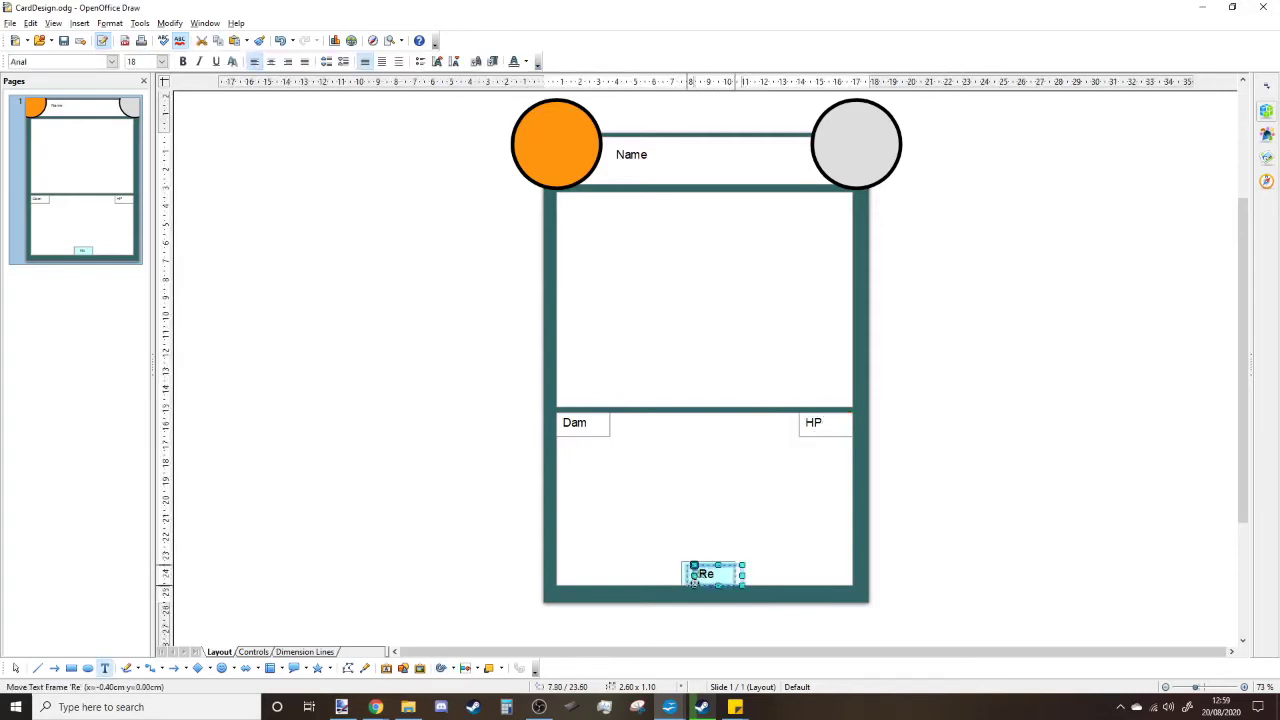
key("Escape")
left_click(270, 61)
left_click(435, 498)
Label the orange circle "Co" and the gray circle "Re", using a copy of the first text frame.
left_click(104, 668)
left_click_drag(560, 143, 843, 156)
type("Co")
key("Escape")
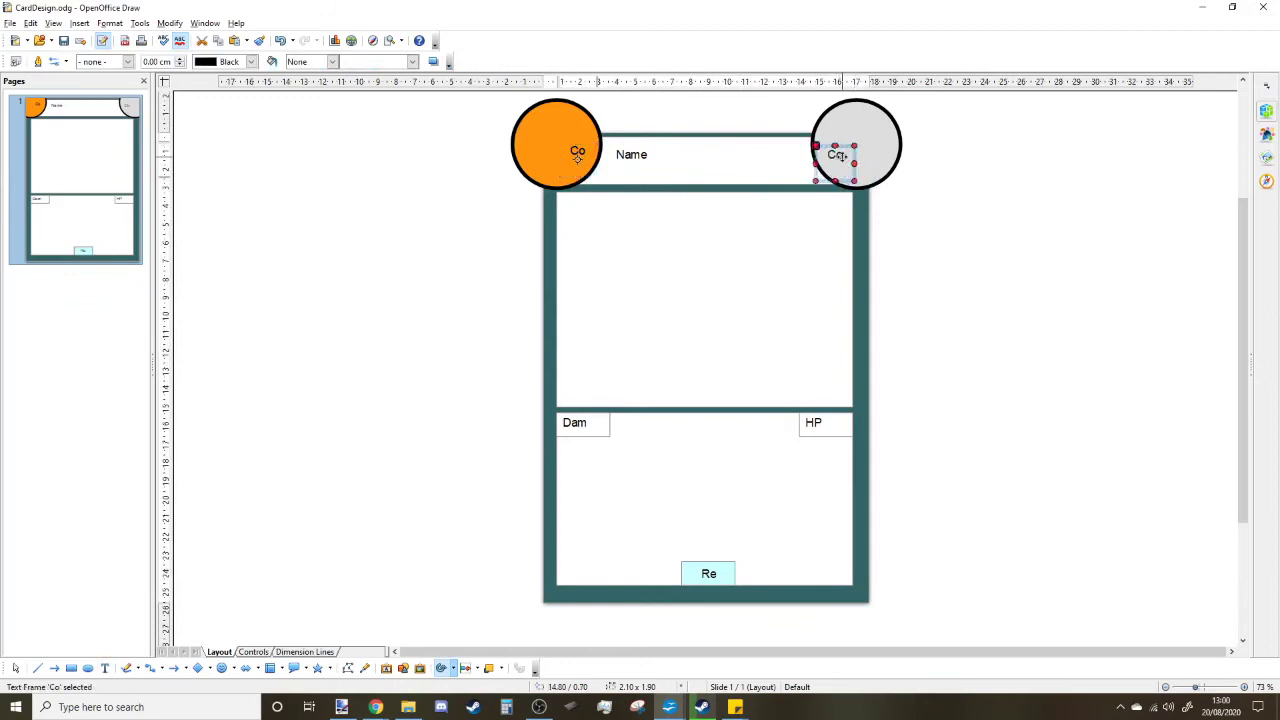
double_click(837, 155)
type("Re")
Copy the "Name" text frame between the Dam and HP boxes and change it to a centred "Keywords".
left_click(668, 150)
left_click_drag(668, 147, 684, 422)
key("F2")
key("ctrl+e")
key("BackSpace")
key("BackSpace")
key("BackSpace")
key("BackSpace")
type("Keywords")
key("Escape")
Add a left-aligned text frame reading "Text/Abilities" in the lower panel beneath the Dam box.
left_click_drag(717, 451, 845, 557)
left_click(631, 451)
double_click(625, 454)
type("Text/Abilities")
left_click(254, 61)
left_click(403, 420)
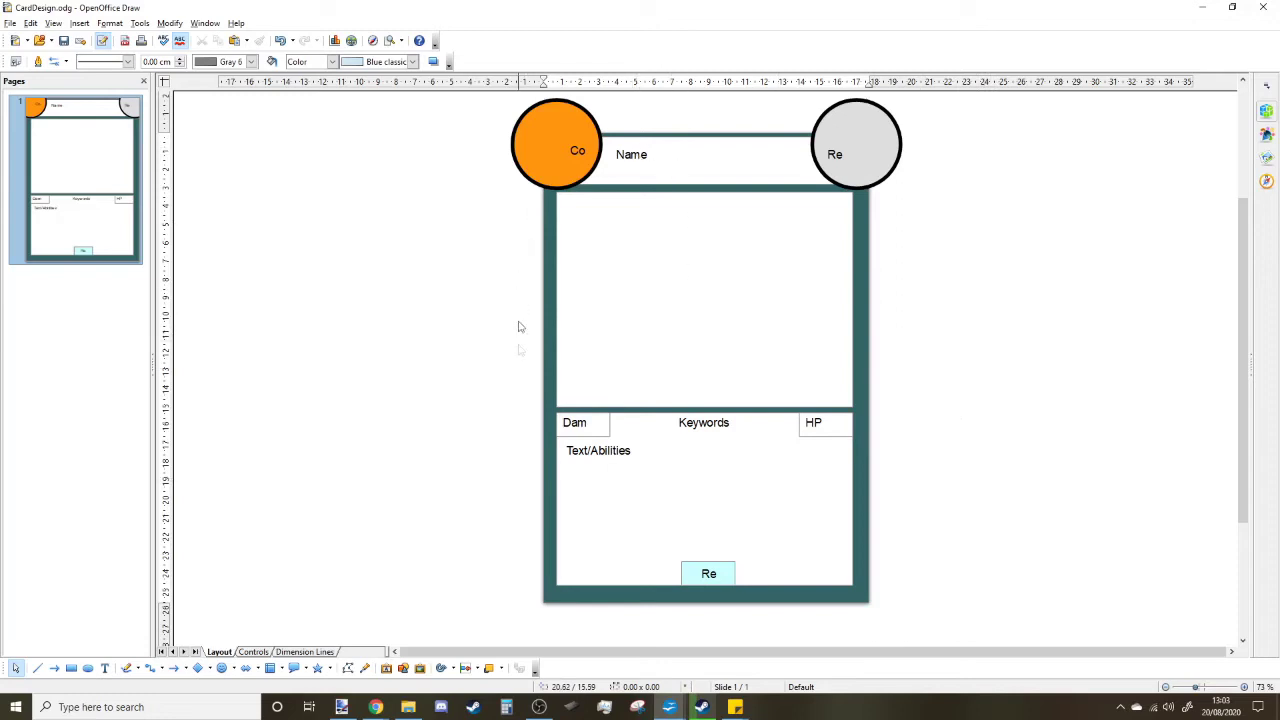
left_click(859, 362)
left_click(709, 374)
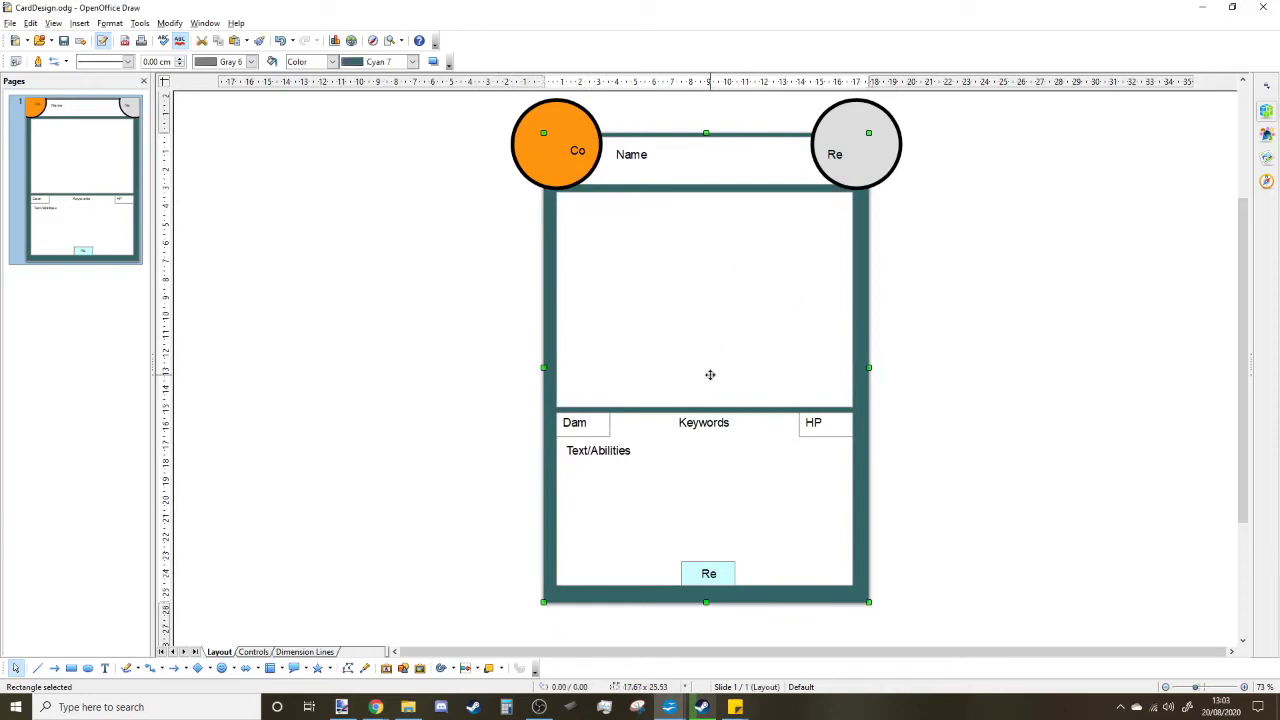
left_click(708, 302)
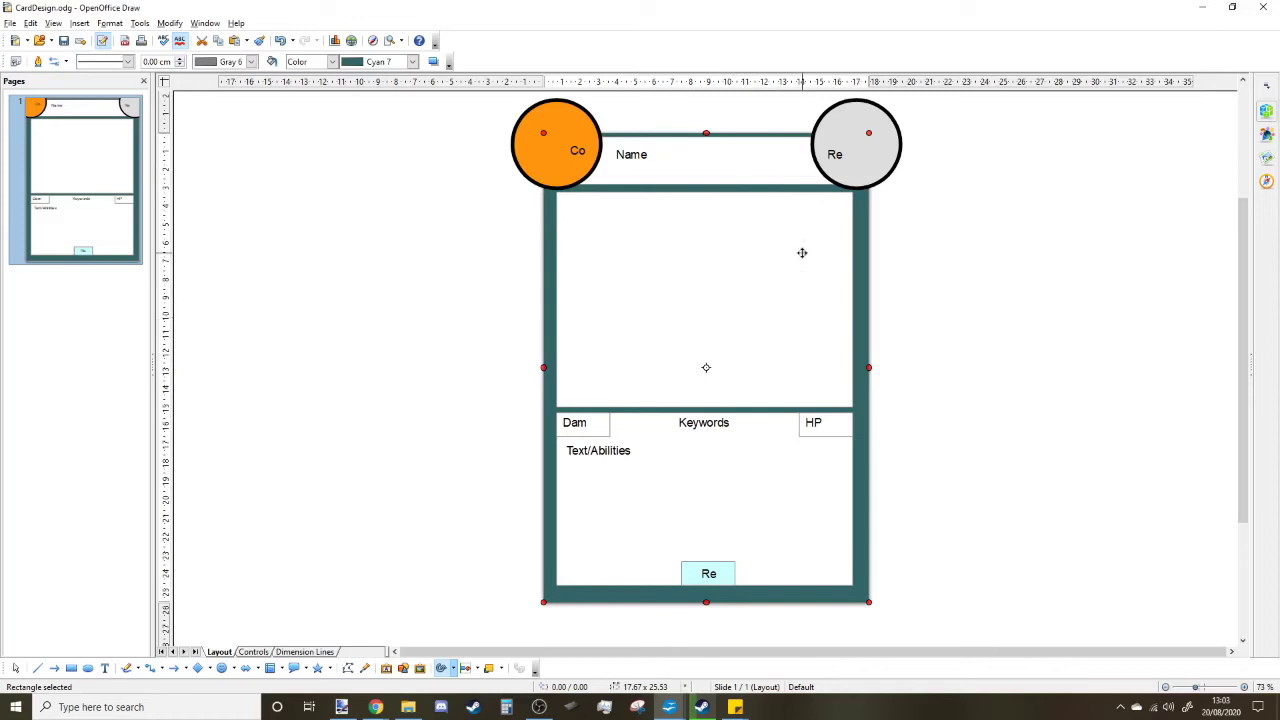
left_click(490, 668)
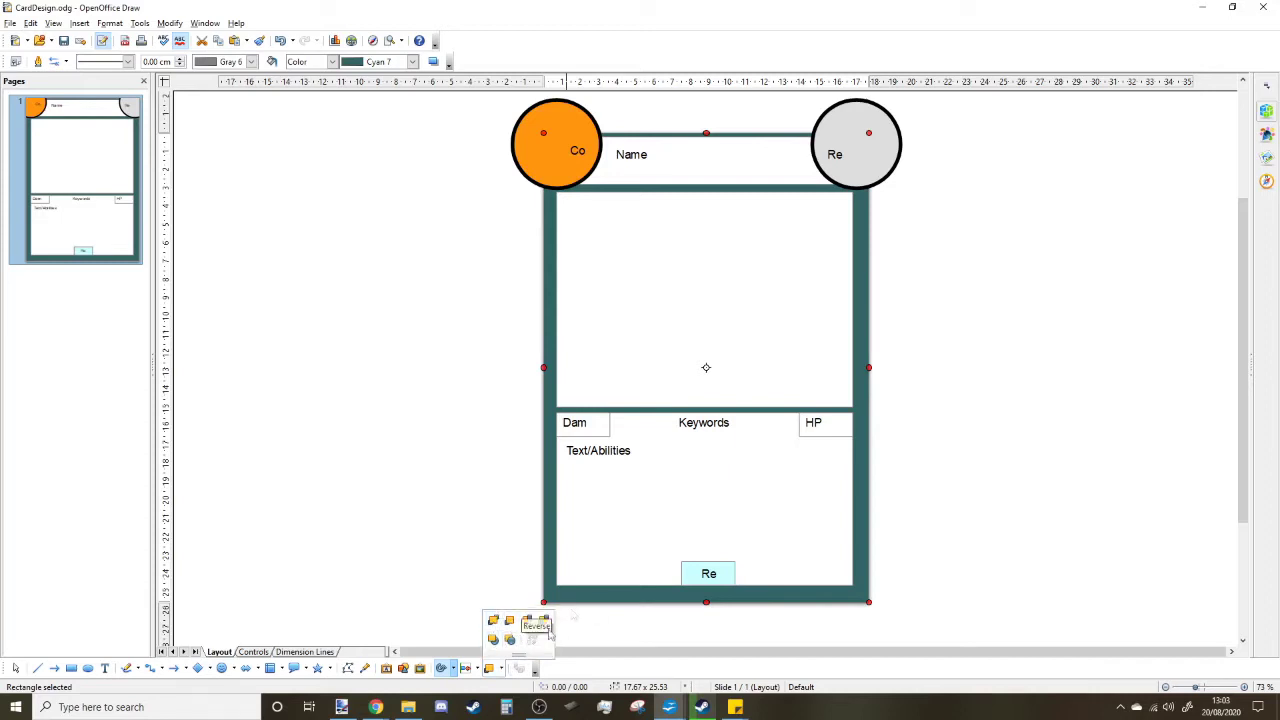
left_click(502, 294)
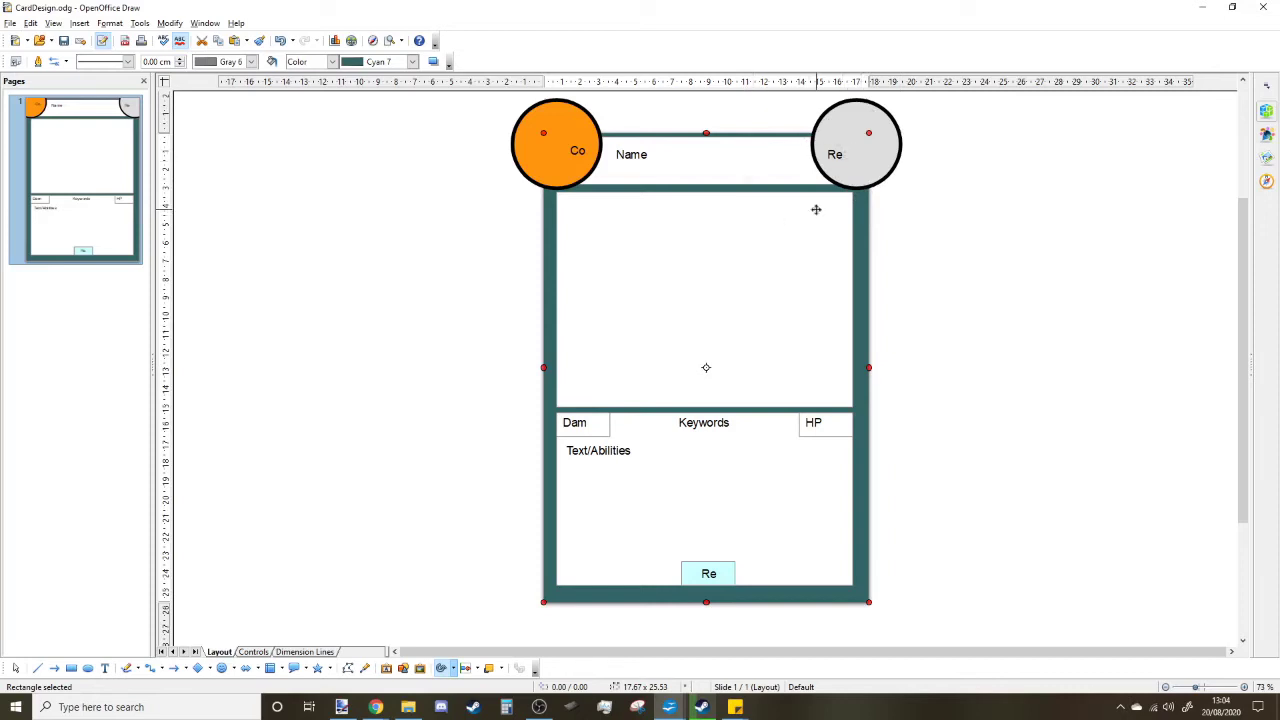
Export the card as a PNG image named Template into the ExampleGame folder and close the image preview.
left_click(12, 22)
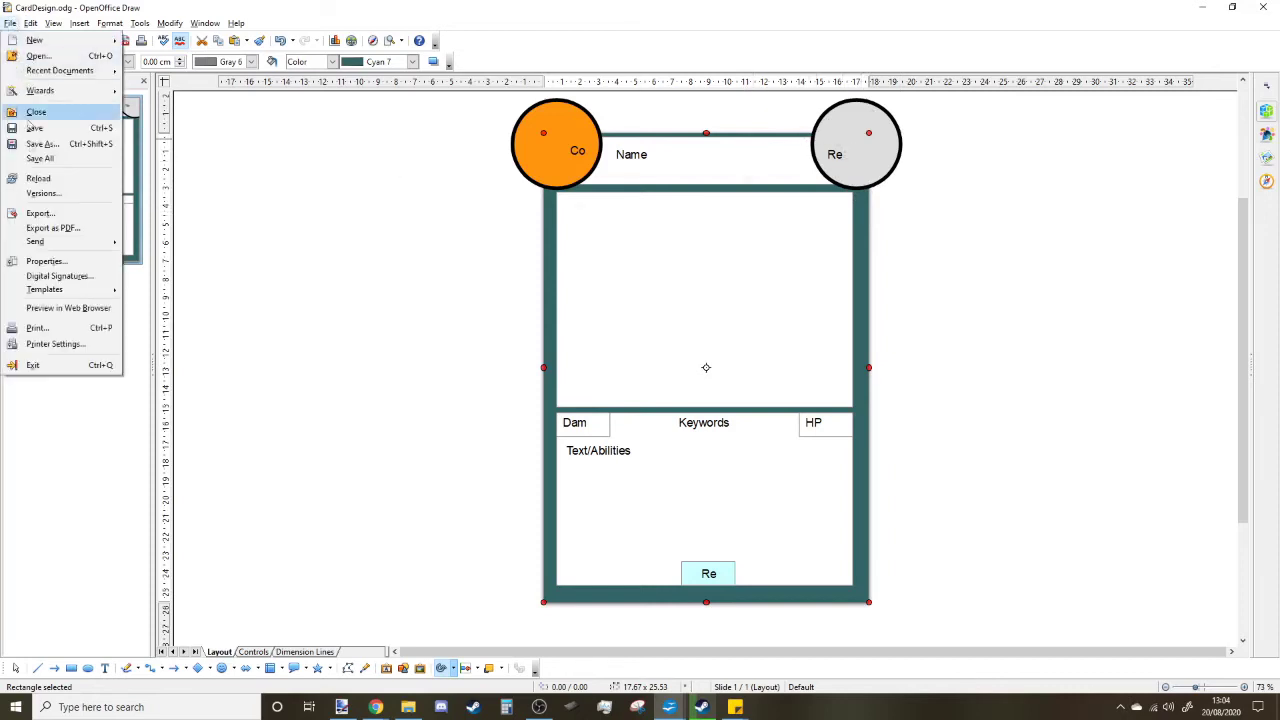
left_click(60, 222)
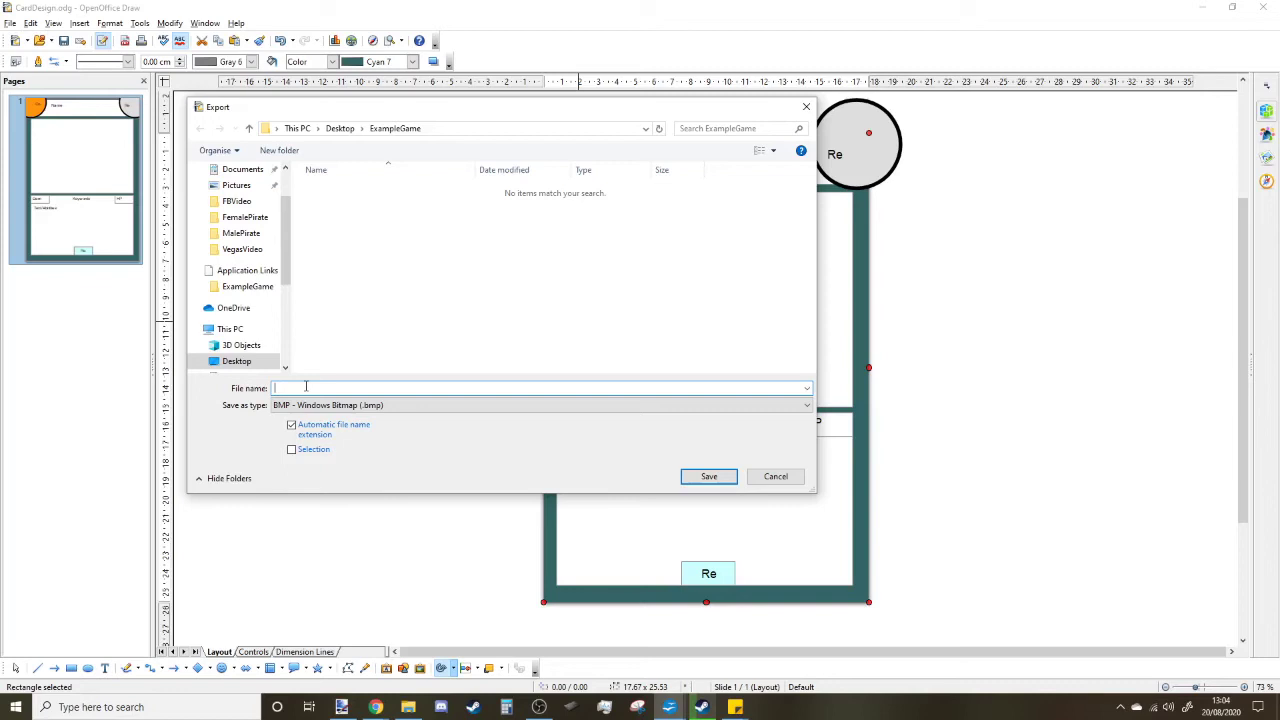
type("Template")
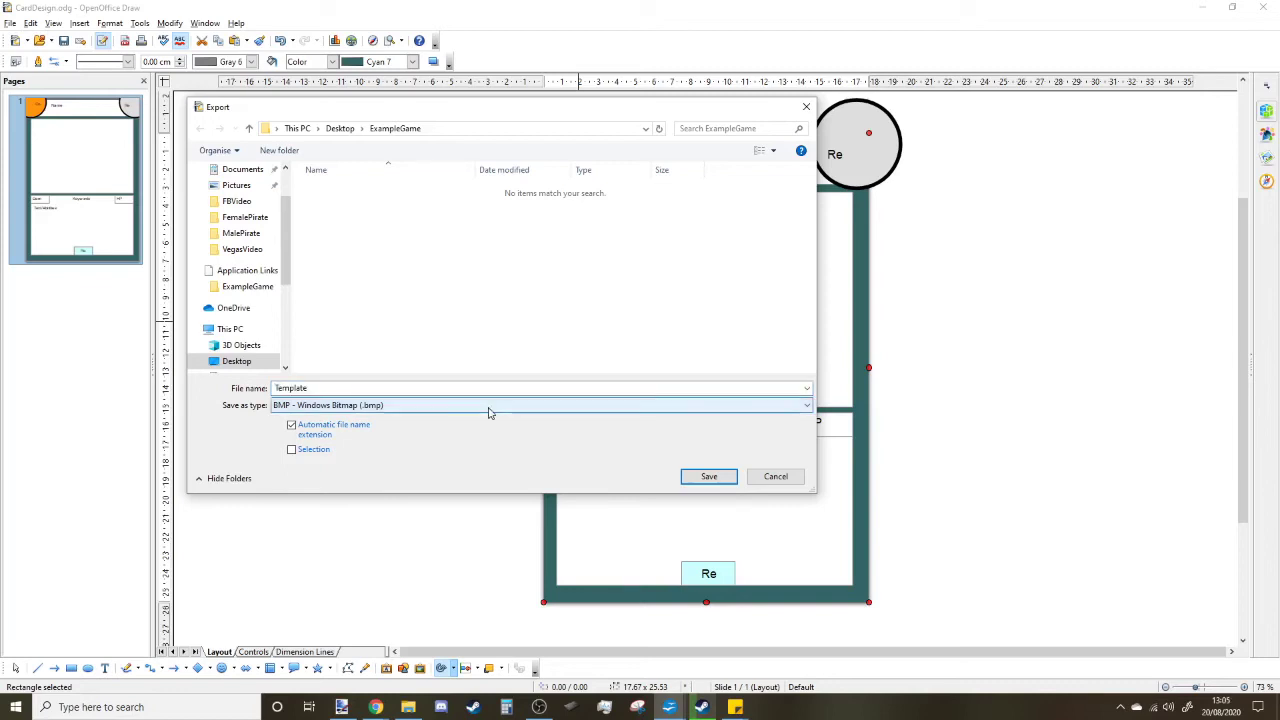
left_click(488, 408)
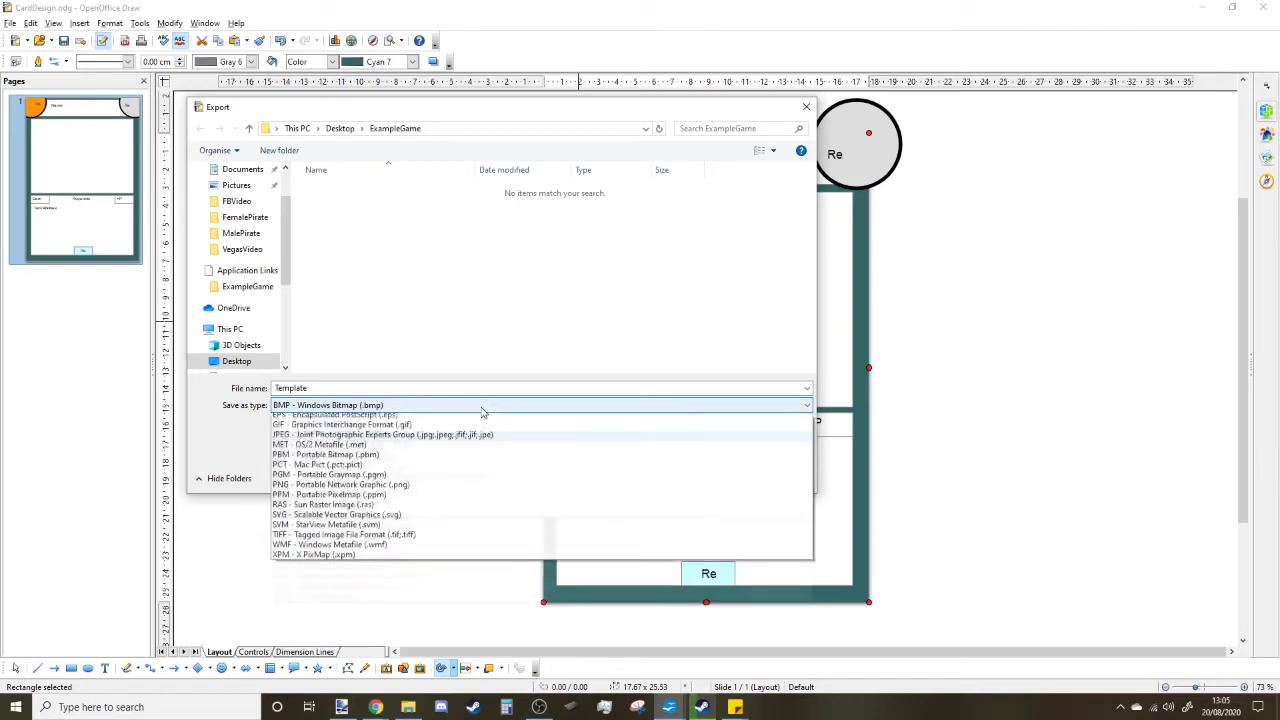
left_click(340, 558)
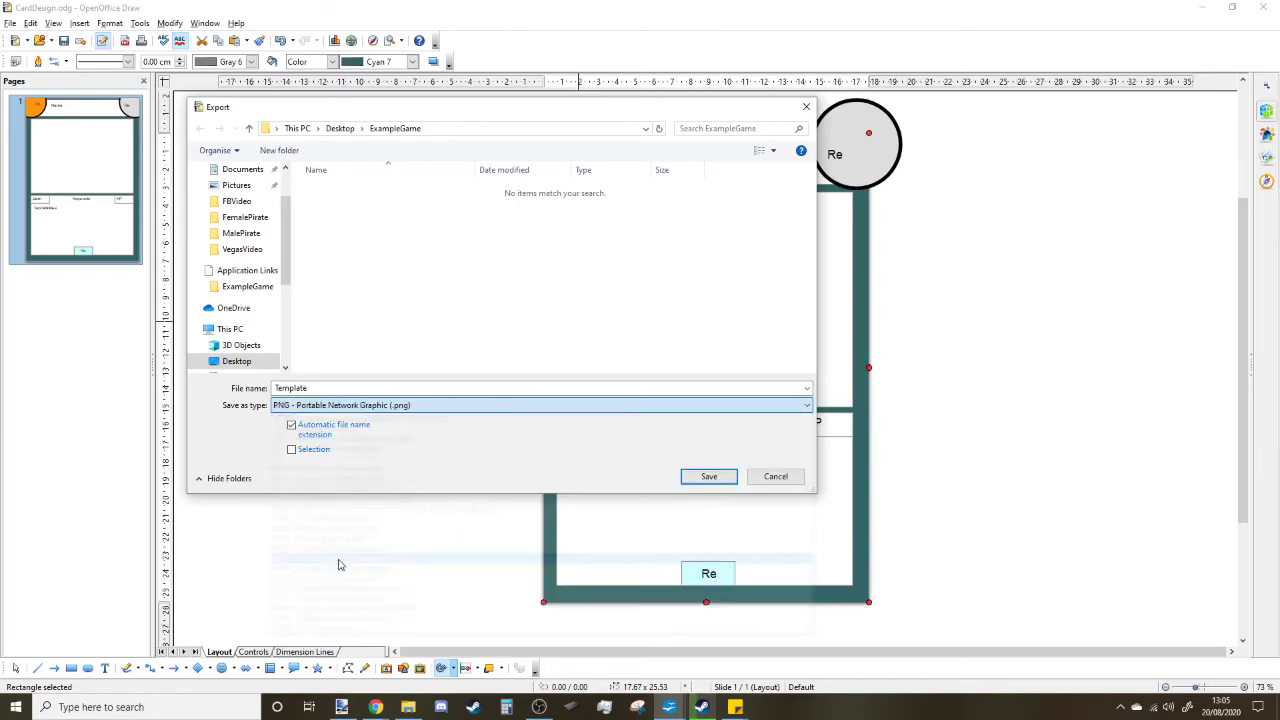
left_click(705, 478)
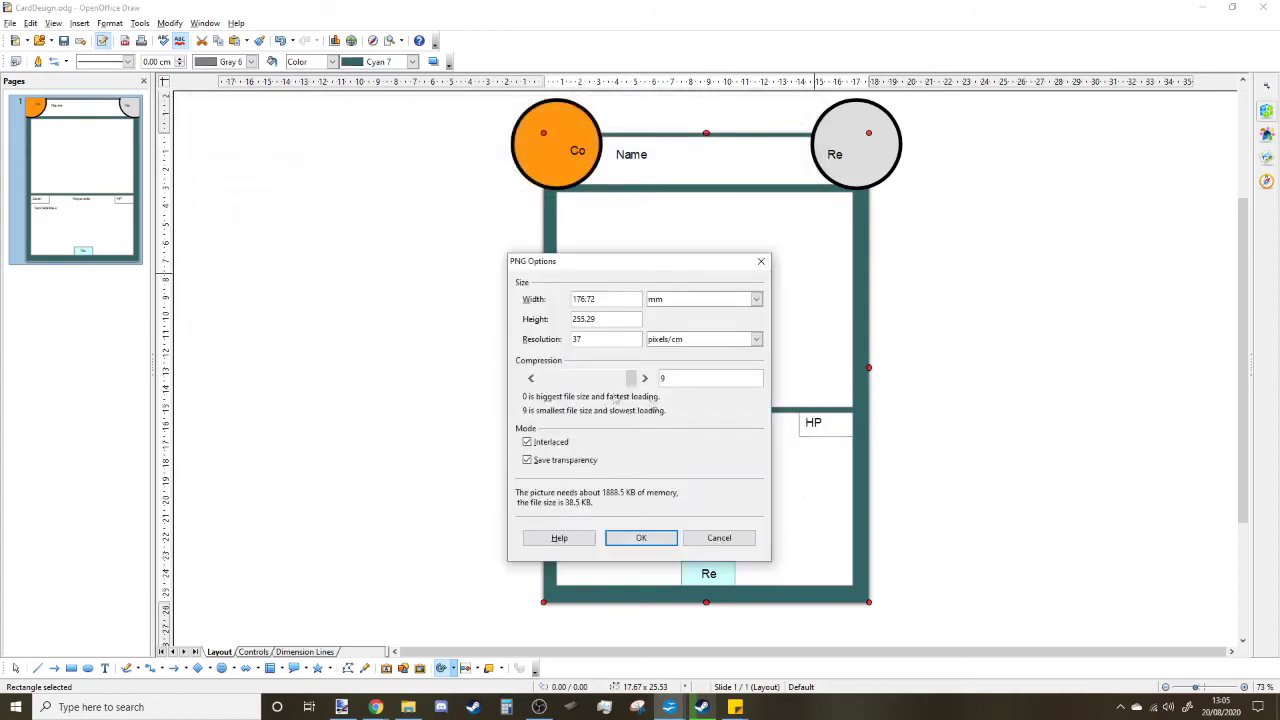
left_click(657, 545)
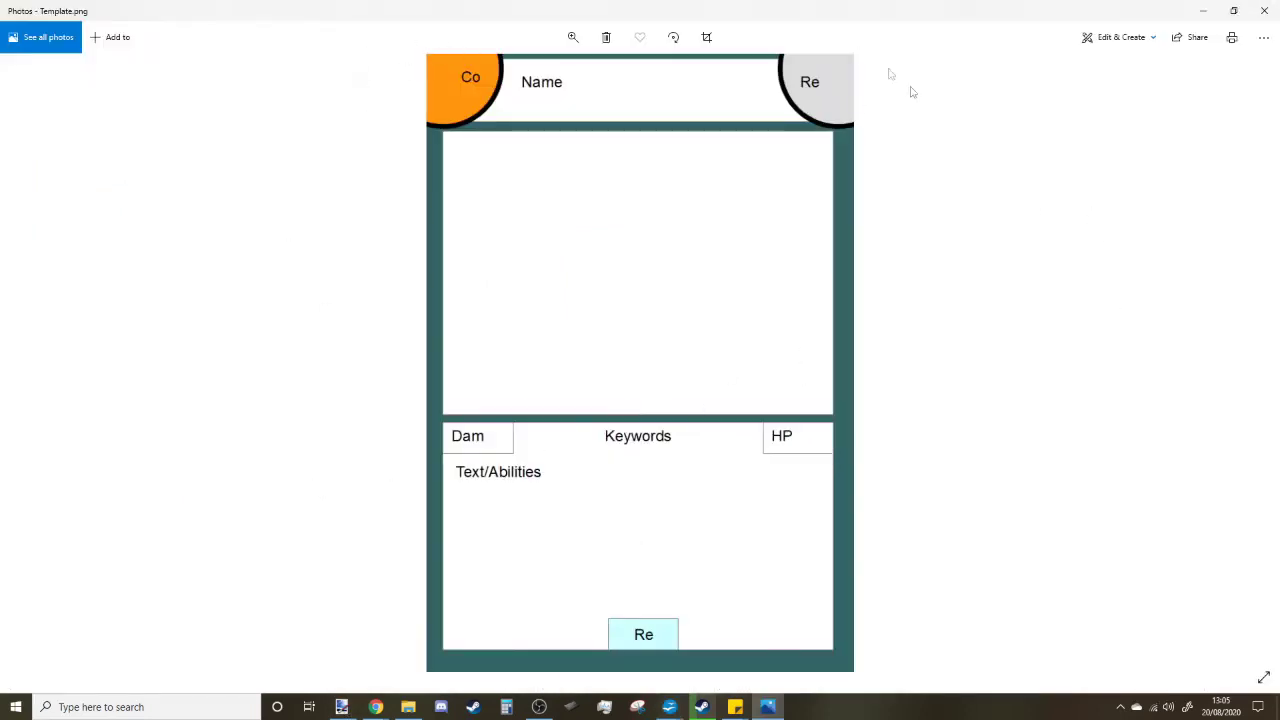
left_click(1268, 12)
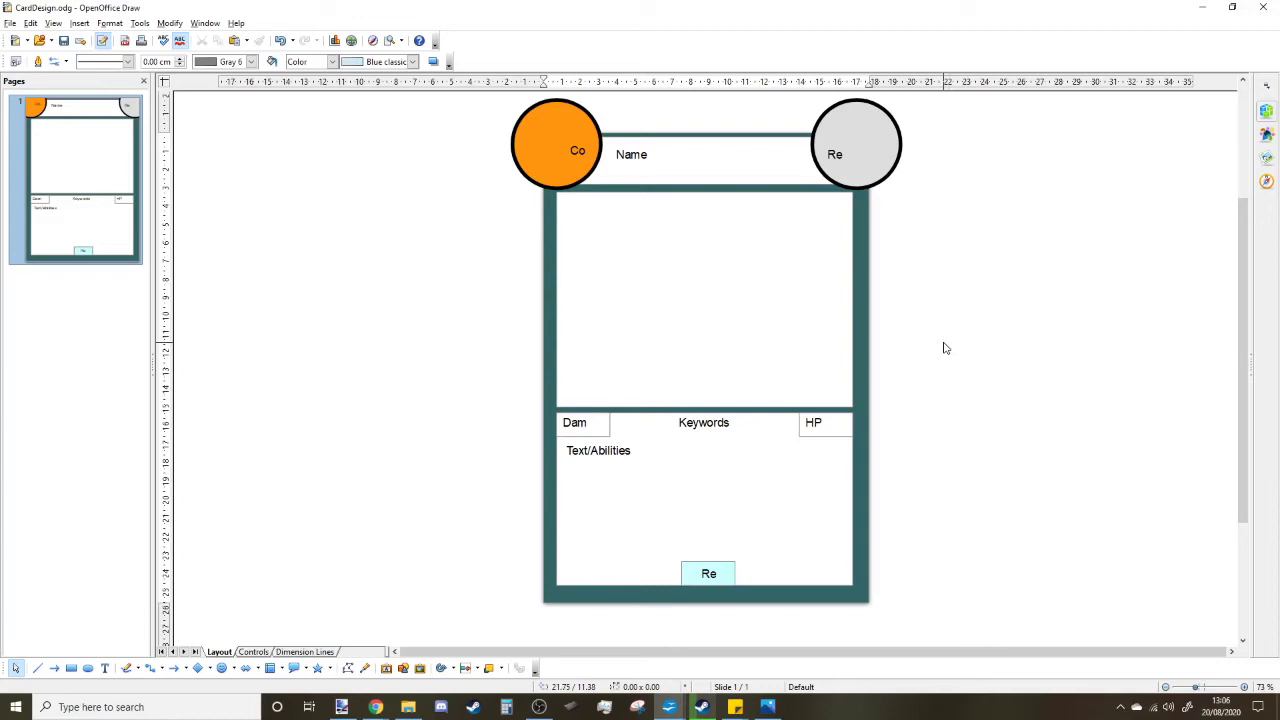
Create a new drawing and copy all the objects of the CardDesign drawing into it.
left_click(10, 22)
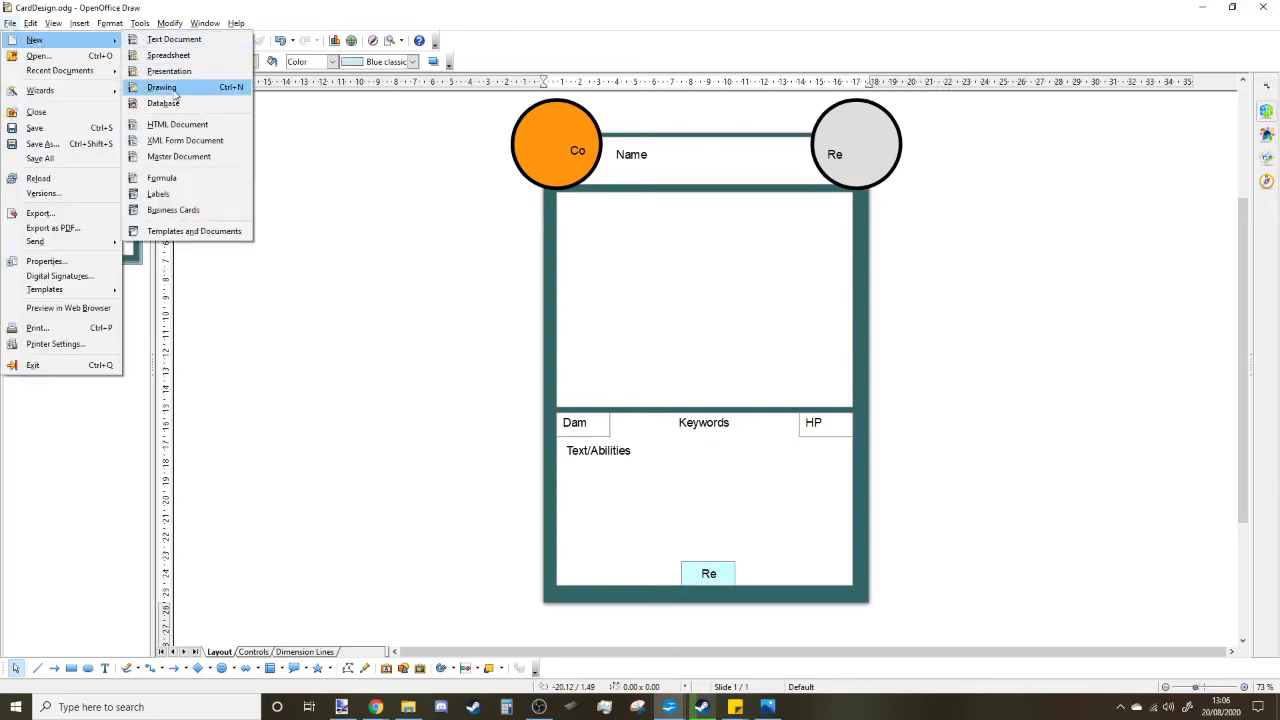
left_click(477, 229)
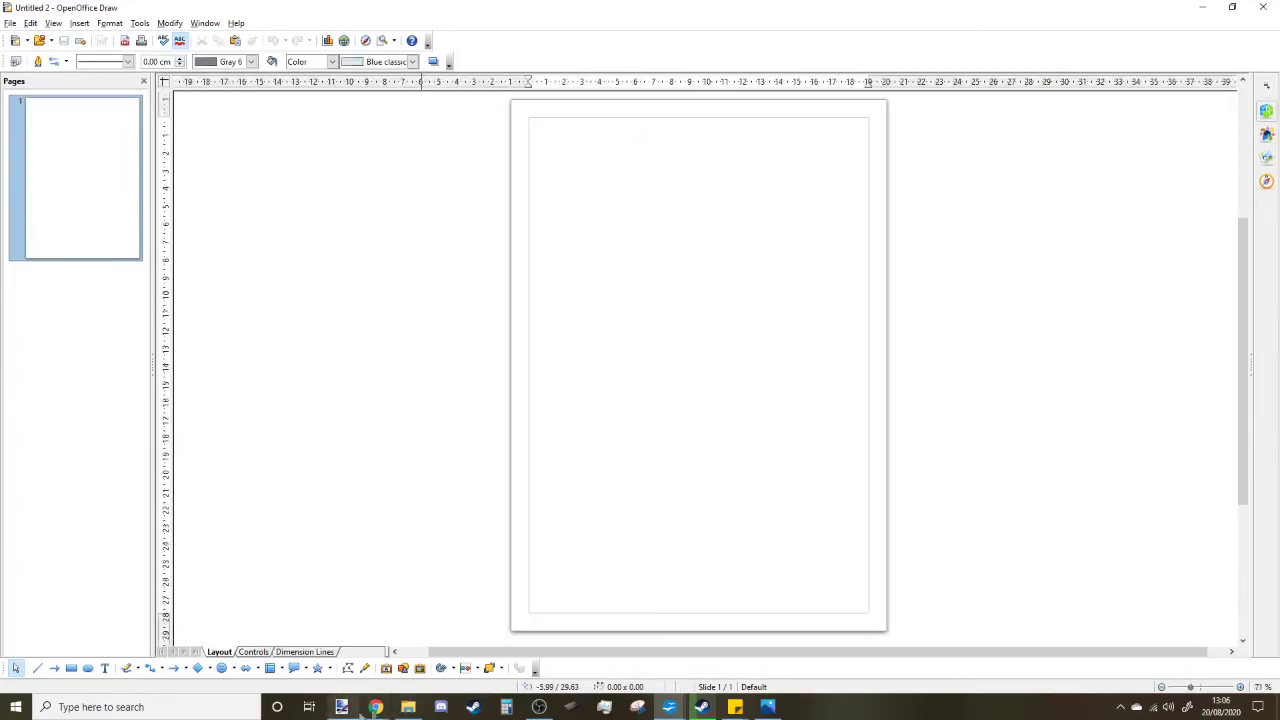
mouse_move(689, 706)
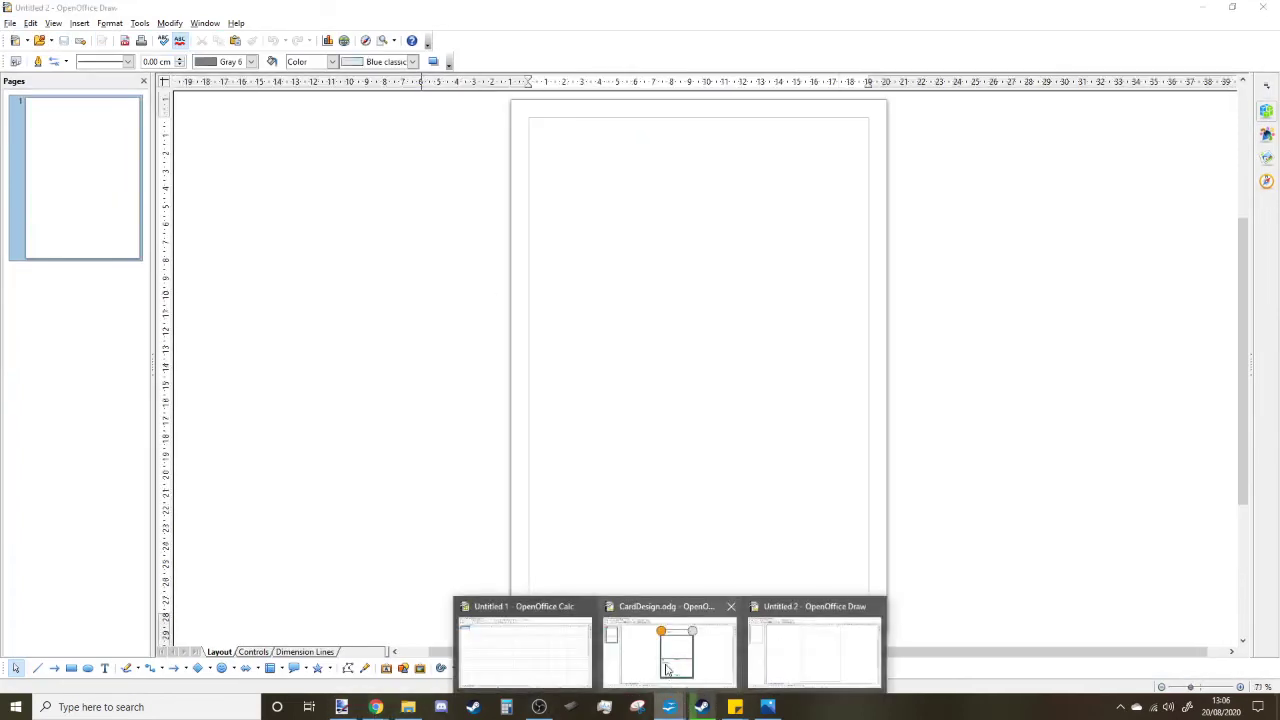
left_click(670, 672)
mouse_move(470, 96)
left_mouse_down()
mouse_move(557, 150)
mouse_move(1000, 645)
mouse_move(991, 597)
left_mouse_up()
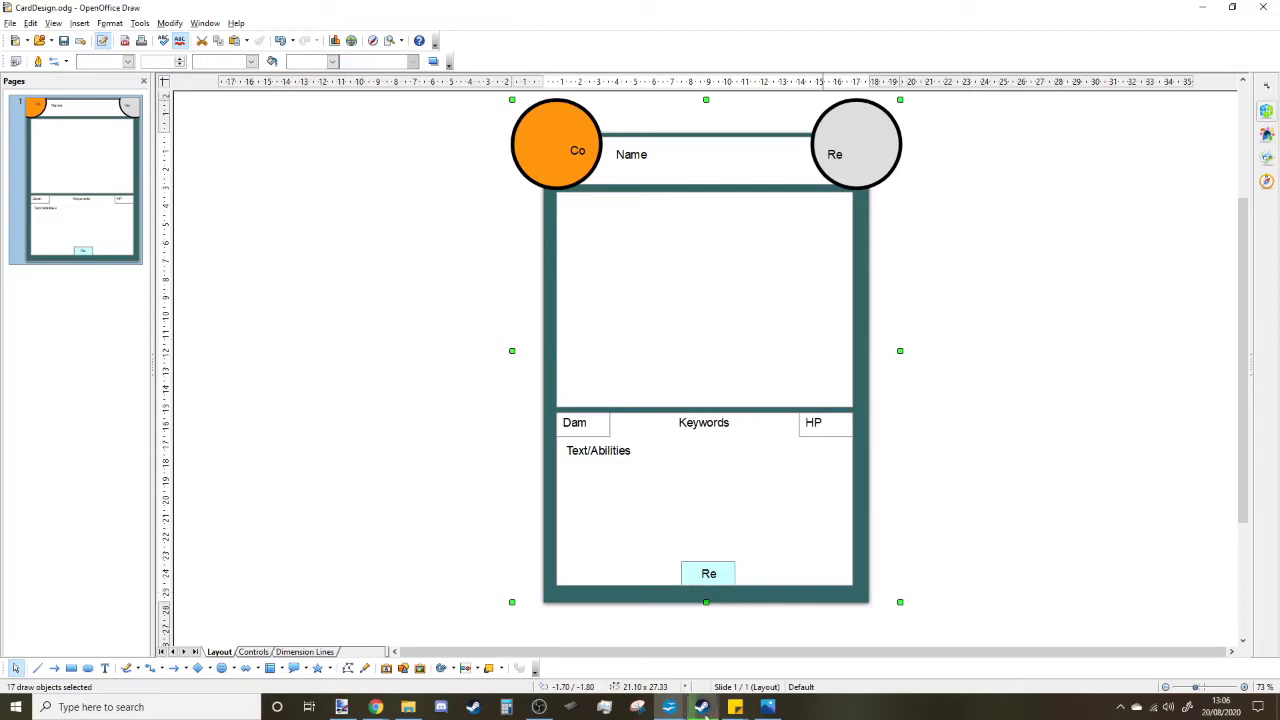
mouse_move(680, 707)
left_click(815, 645)
key("ctrl+v")
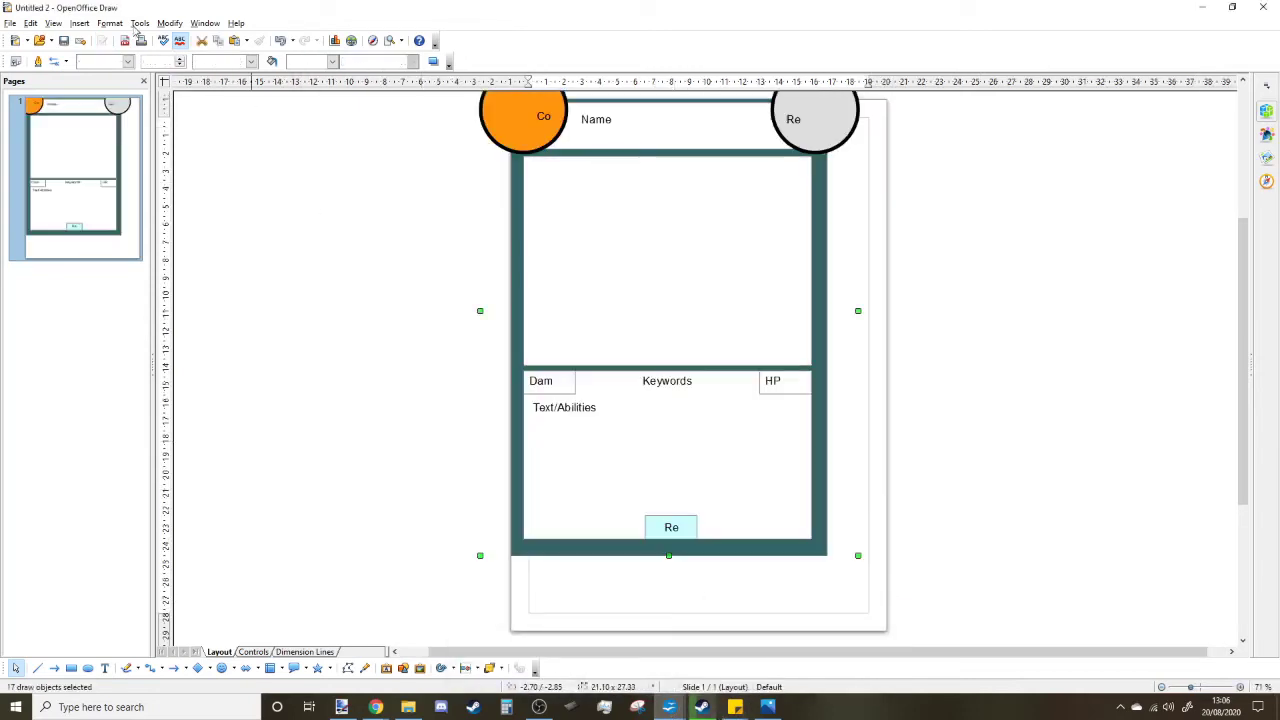
Fit the new drawing's page size to the card border and save the drawing as CrewCards in the ExampleGame folder.
left_click(102, 26)
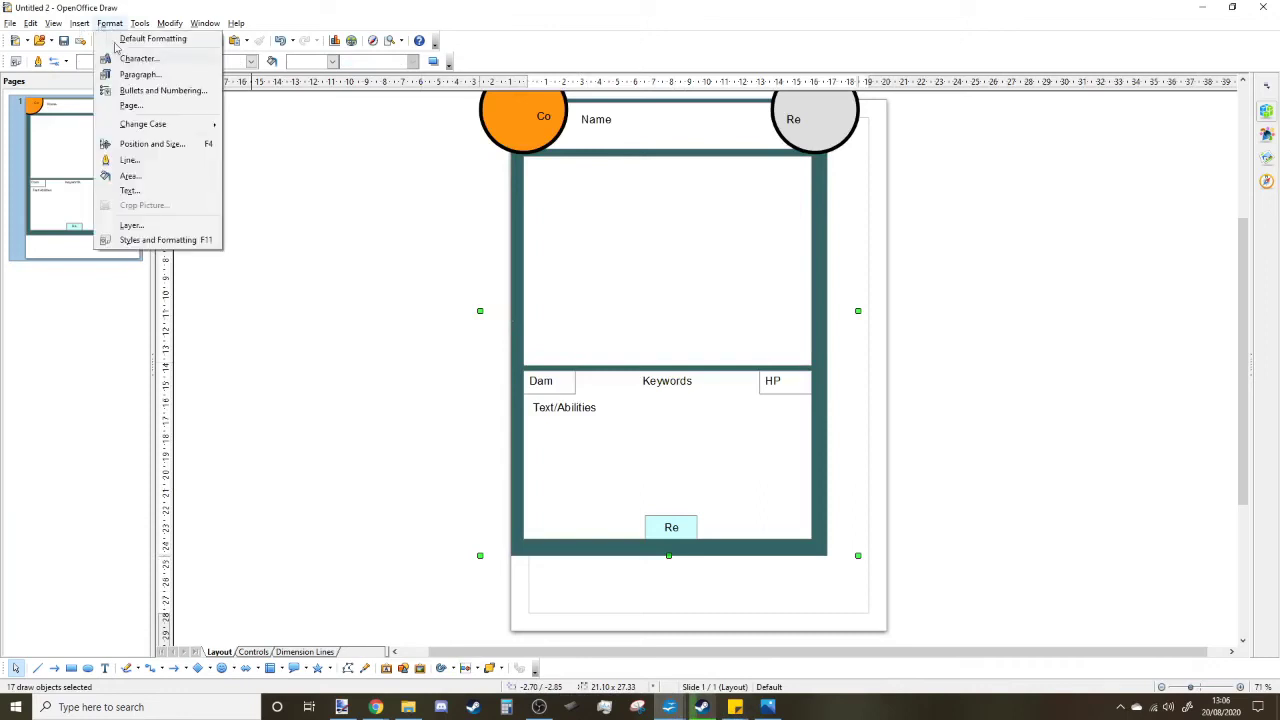
left_click(120, 107)
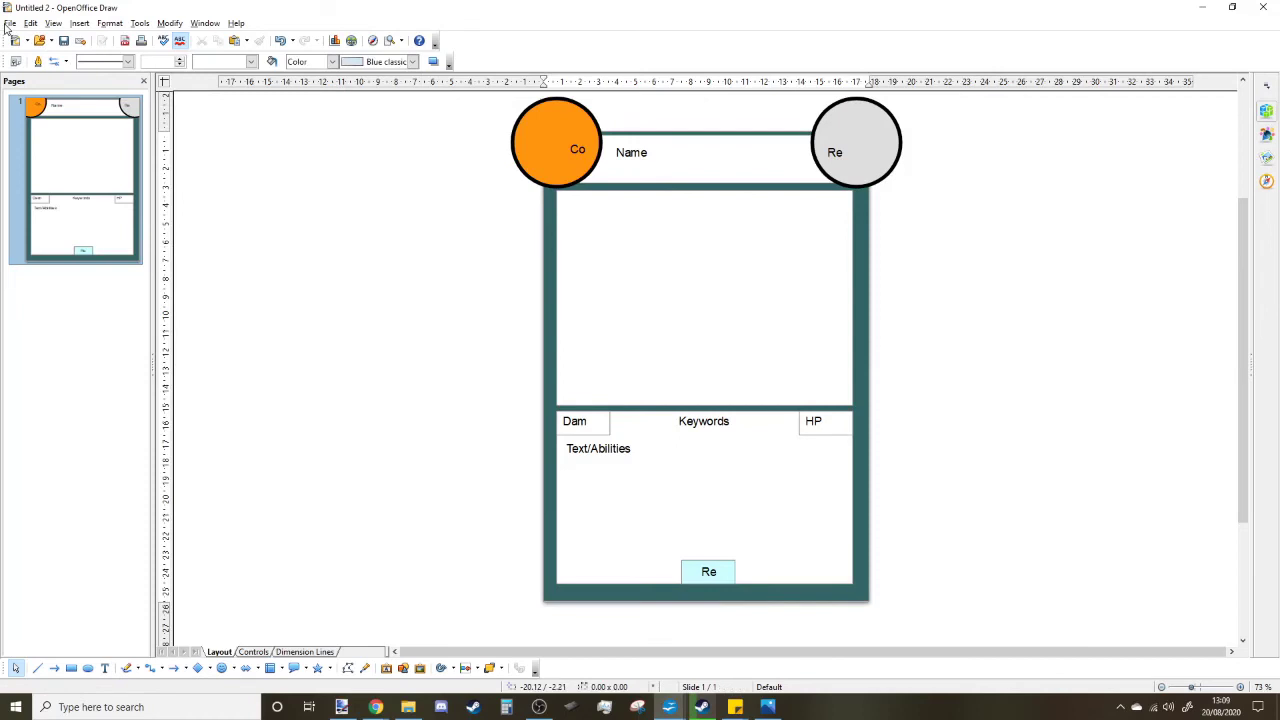
left_click(6, 24)
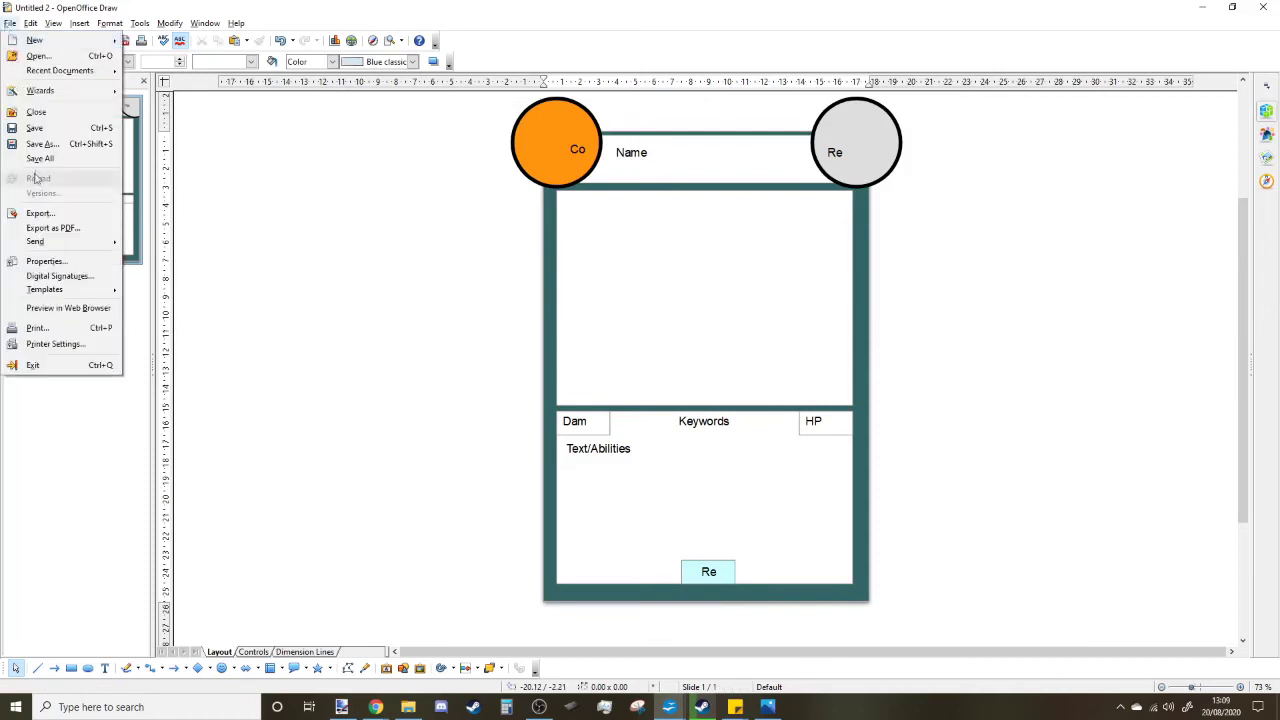
left_click(42, 141)
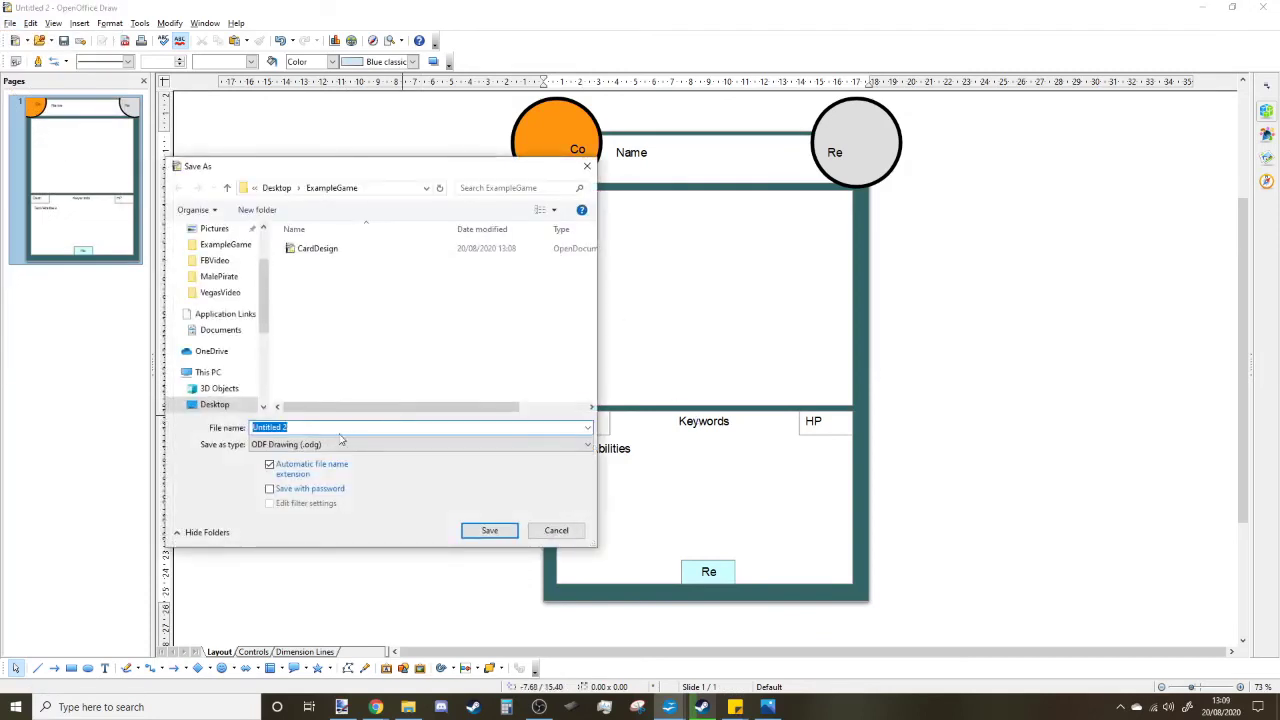
type("CrewCards")
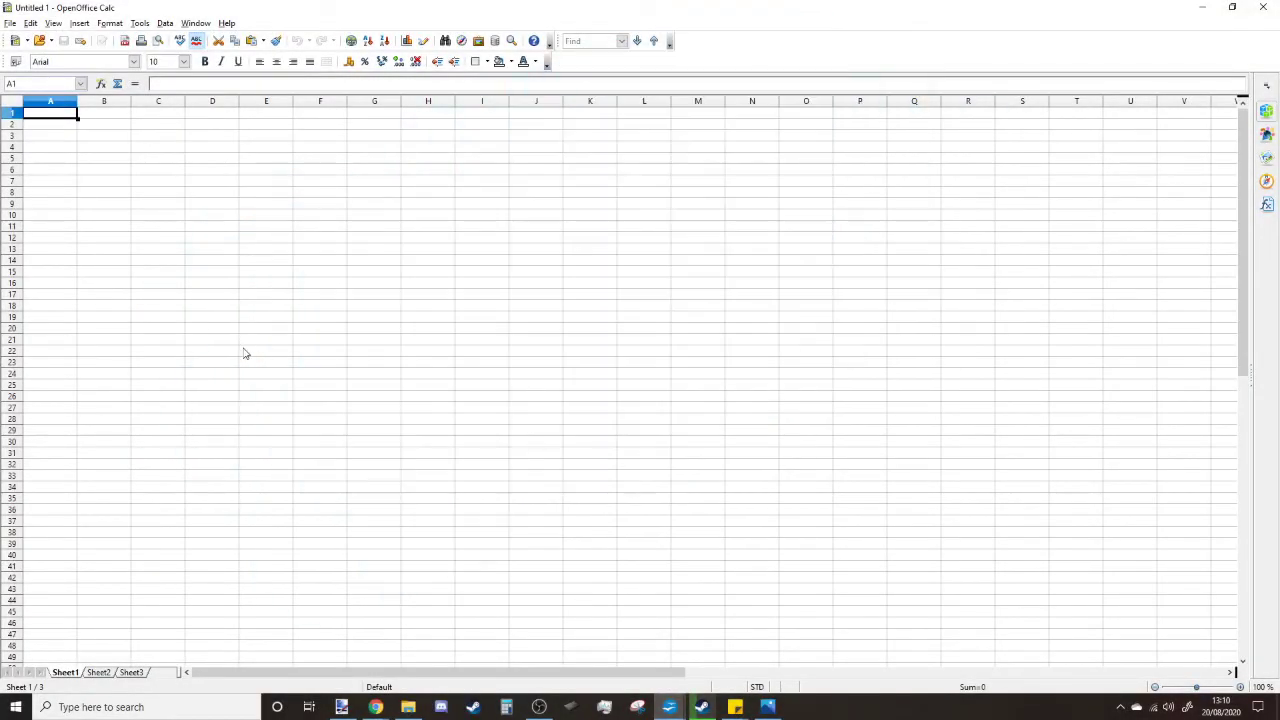
Switch from the card data spreadsheet in OpenOffice Calc to the CrewCards drawing in OpenOffice Draw.
scroll(117, 189, "up", 5)
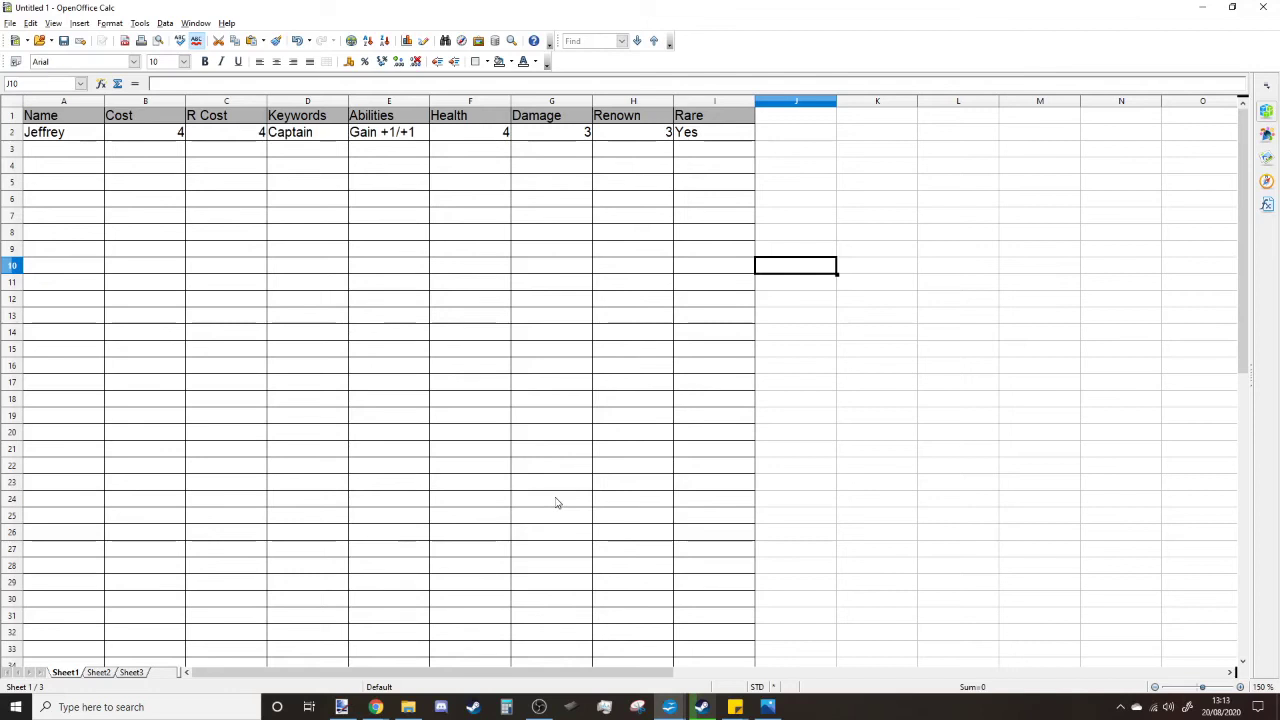
left_click(669, 707)
left_click(769, 647)
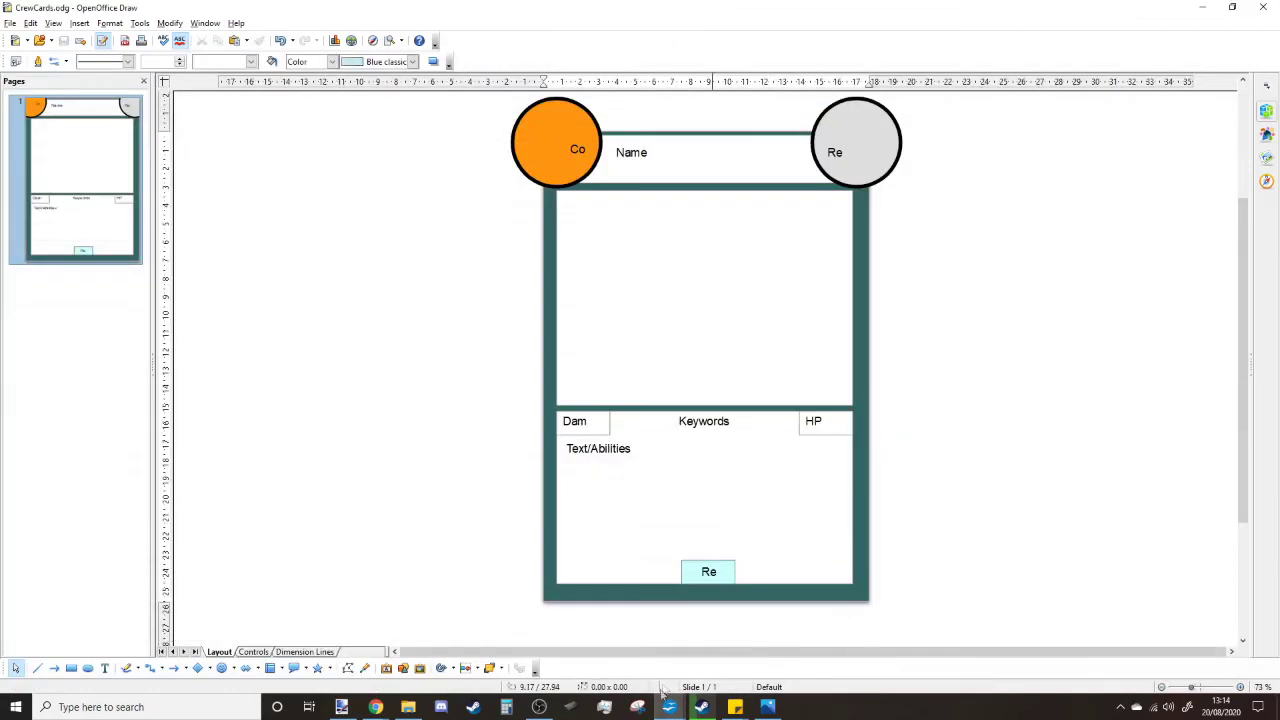